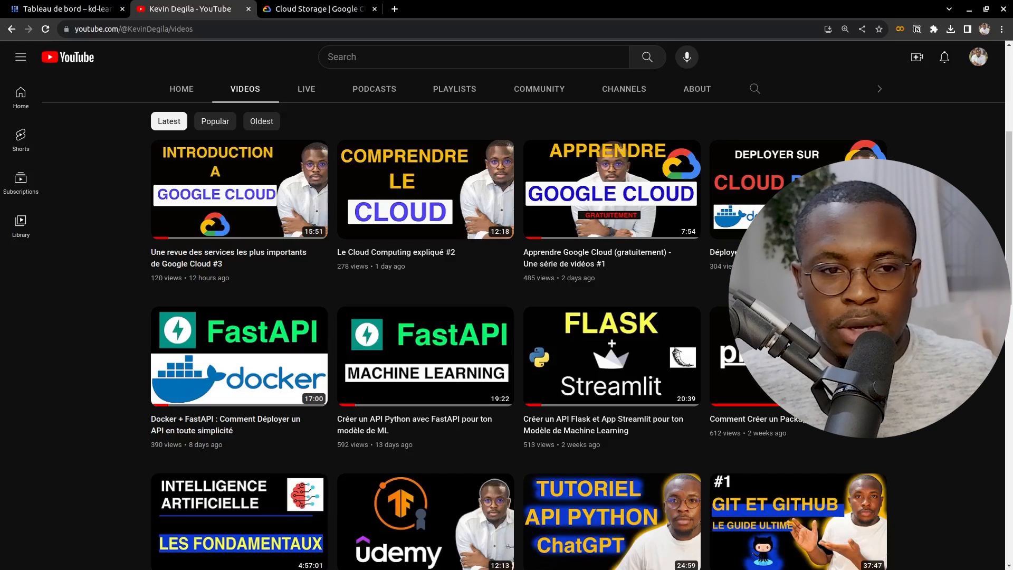
Switch to the Google Cloud console and open the Cloud Storage buckets page for the kd-learning2023 project.
left_click(118, 15)
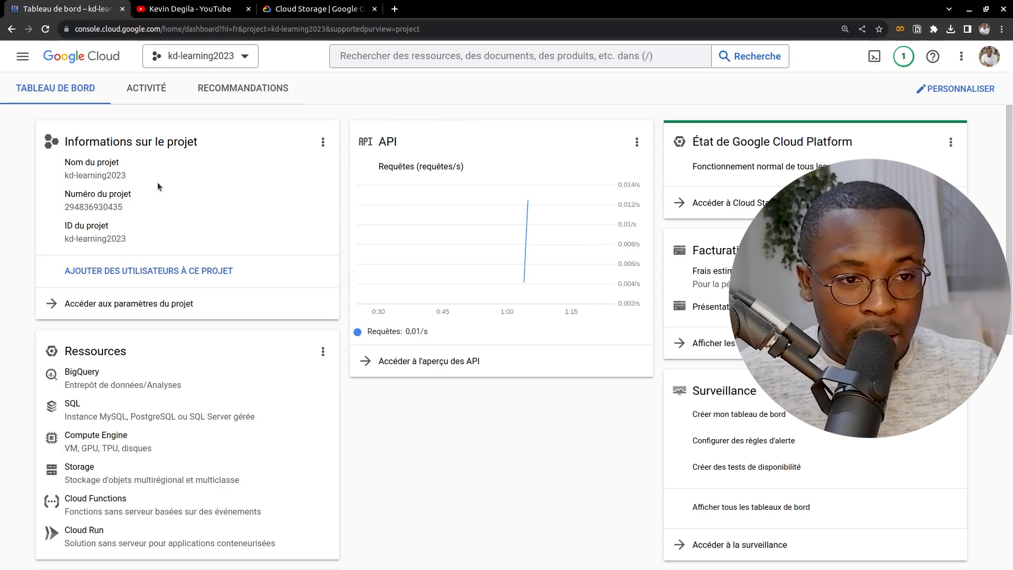
left_click(21, 67)
mouse_move(74, 316)
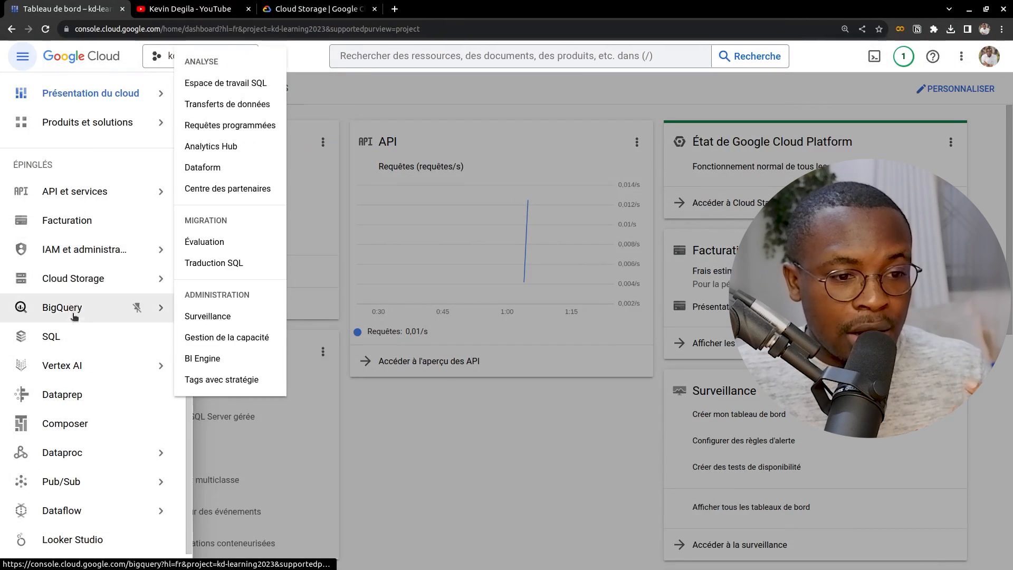
mouse_move(68, 284)
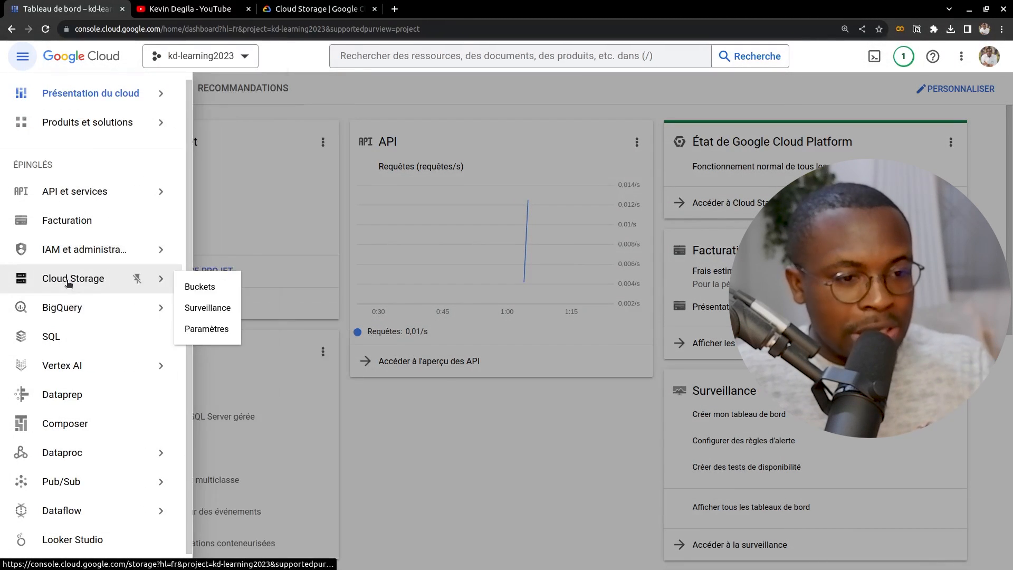
scroll(68, 284, "down", 1)
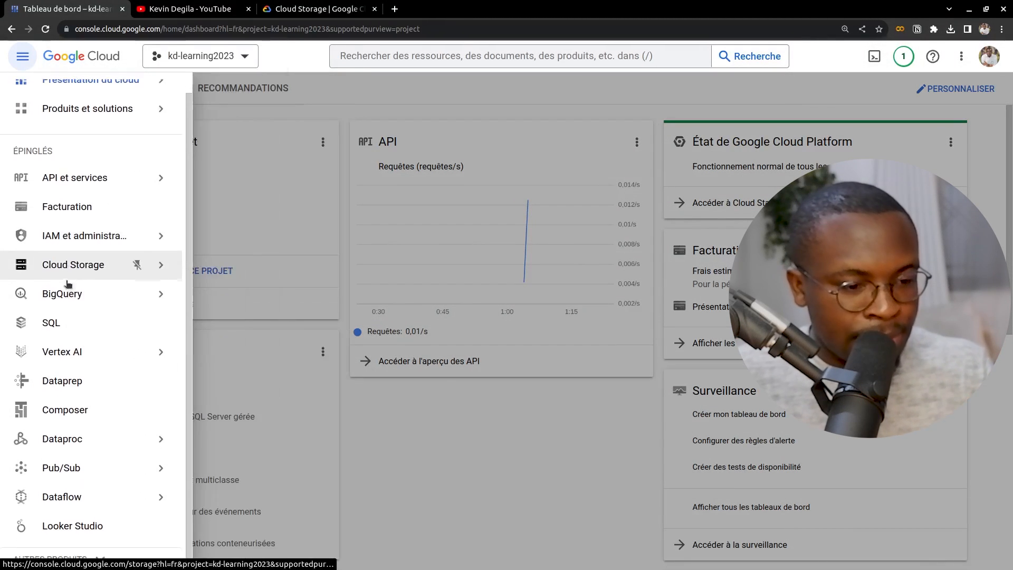
left_click(62, 556)
scroll(79, 446, "down", 7)
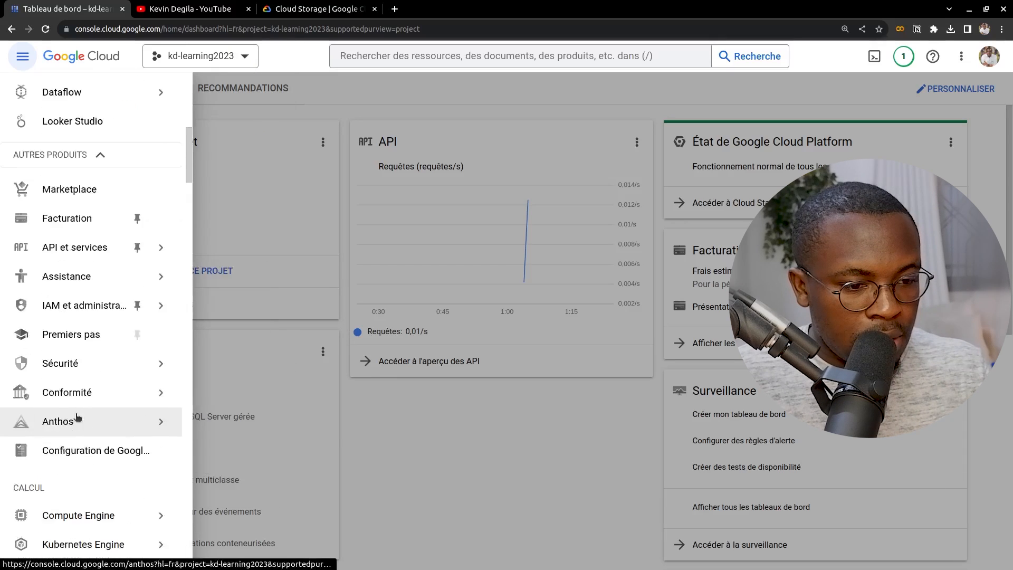
scroll(76, 416, "down", 7)
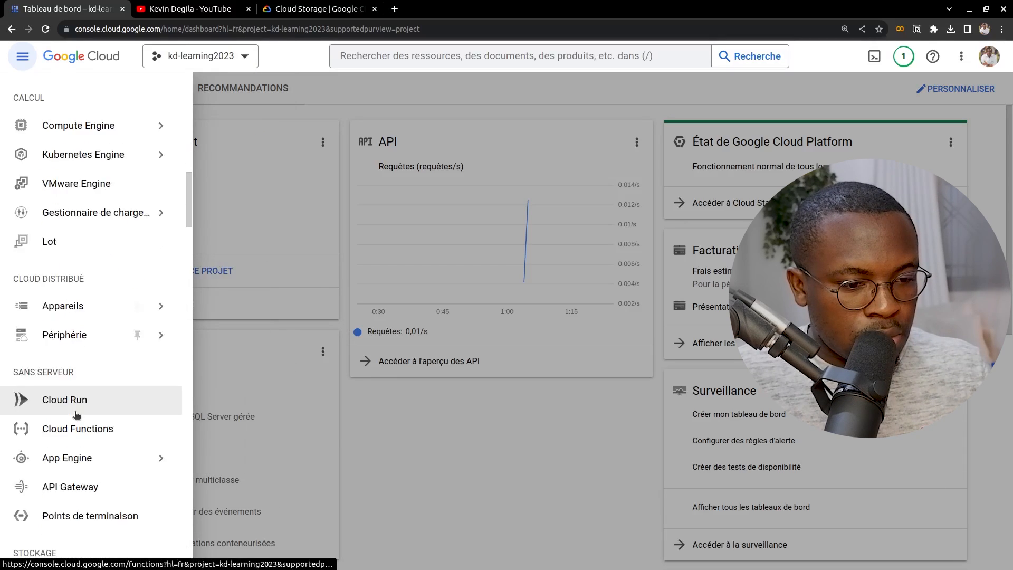
scroll(77, 414, "down", 5)
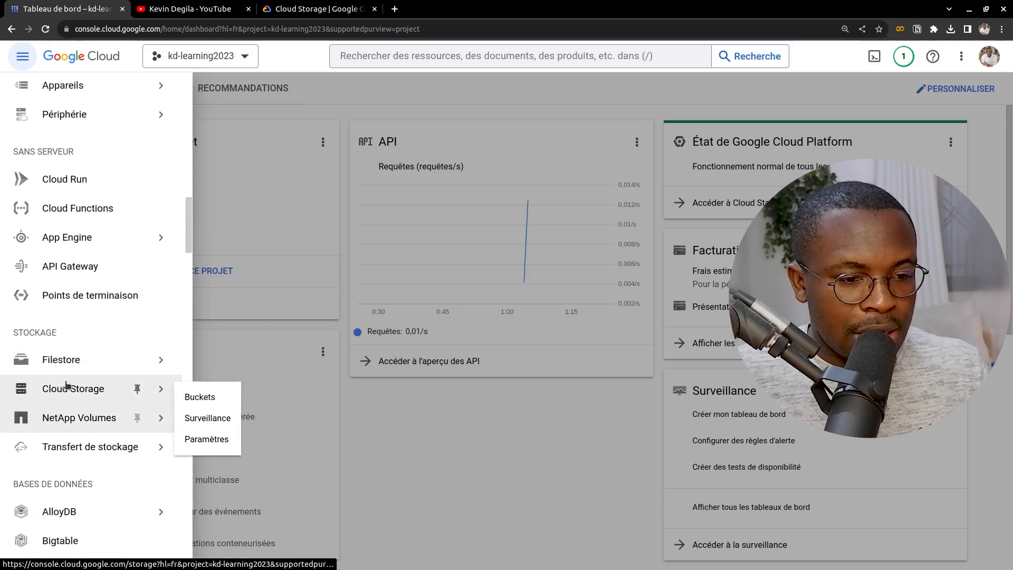
left_click(67, 387)
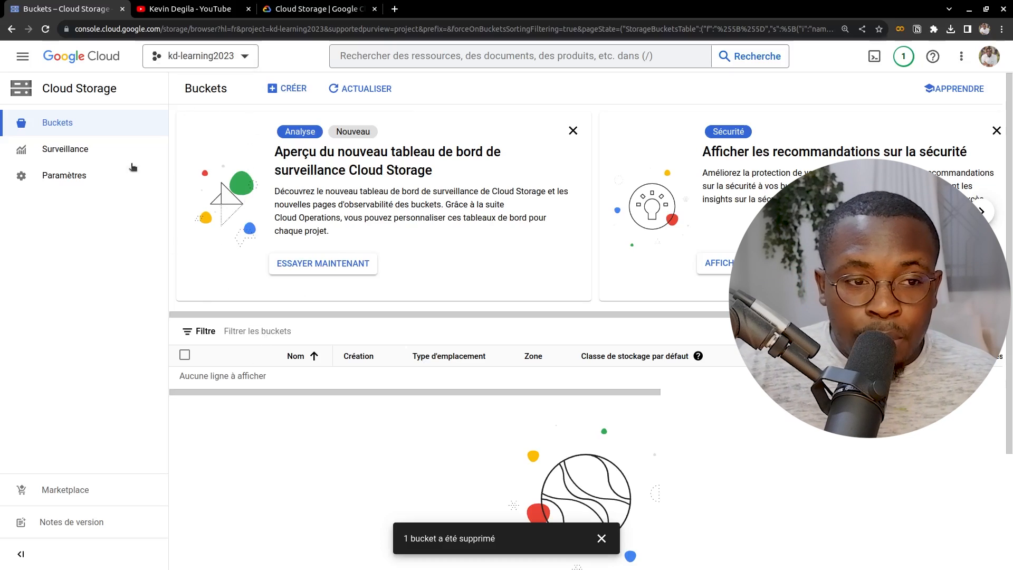
Start creating a new bucket and begin its name with kd.
left_click(290, 92)
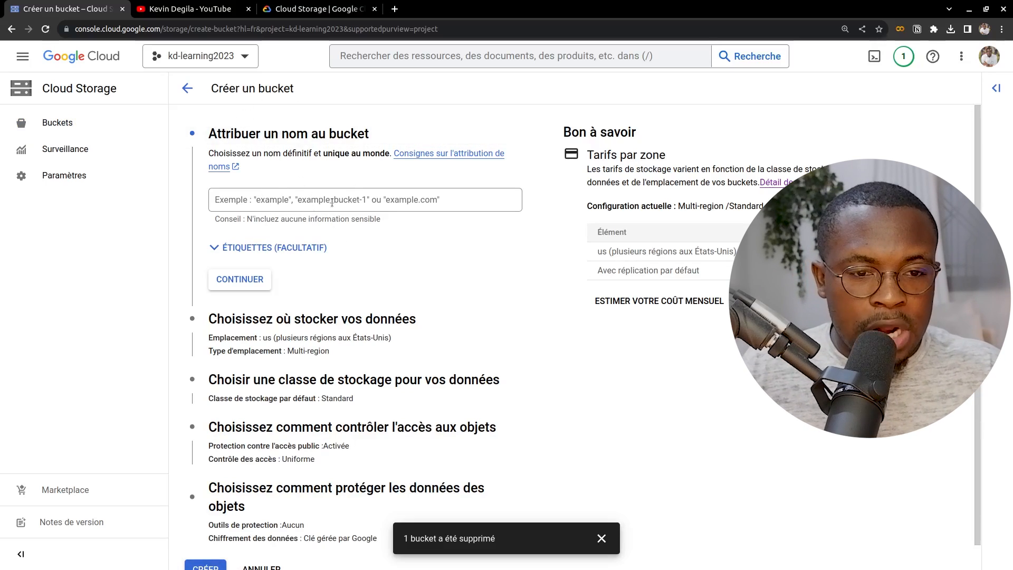
left_click(331, 202)
type("k")
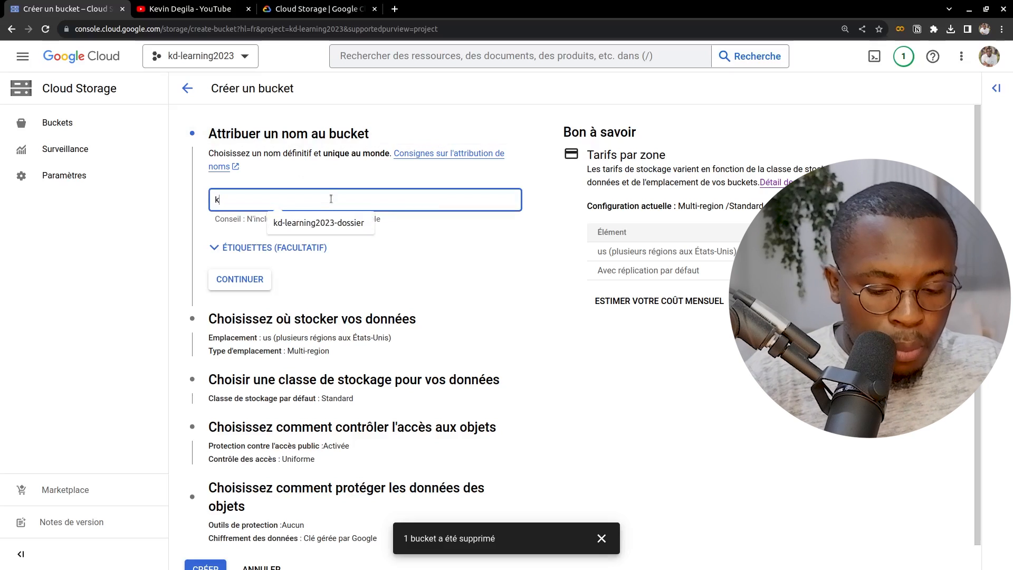
type("d")
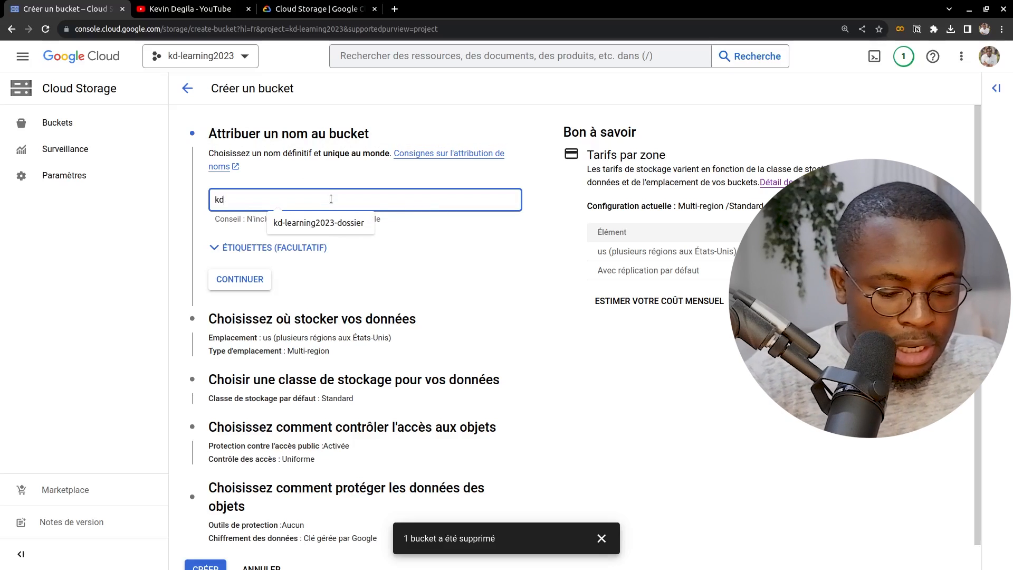
type("_")
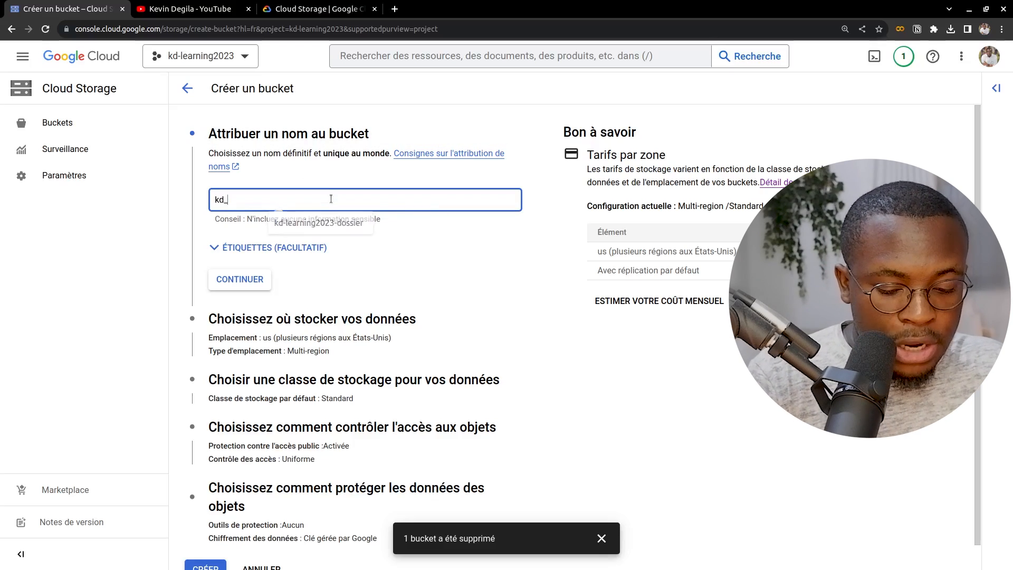
type("learning")
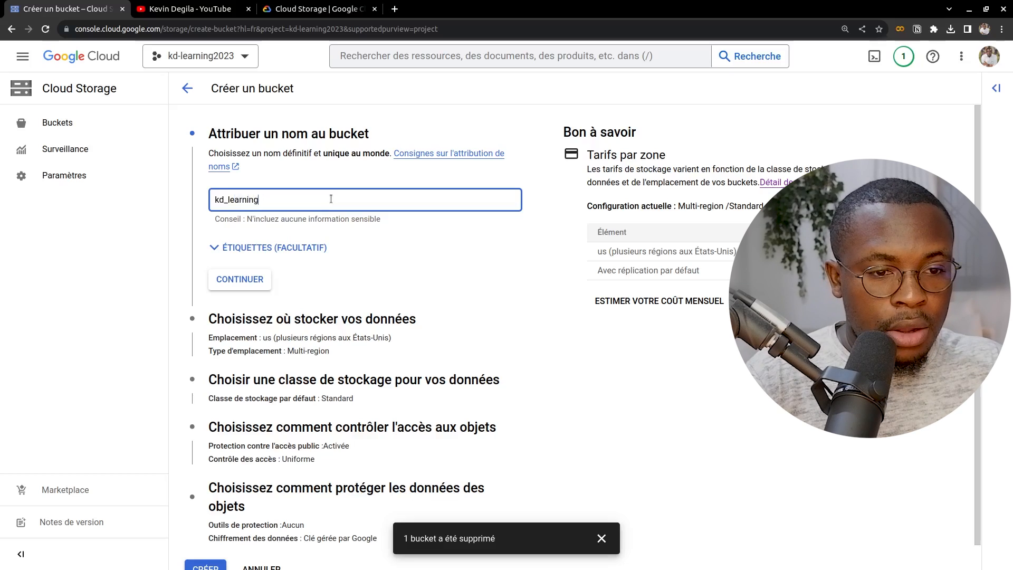
type("_")
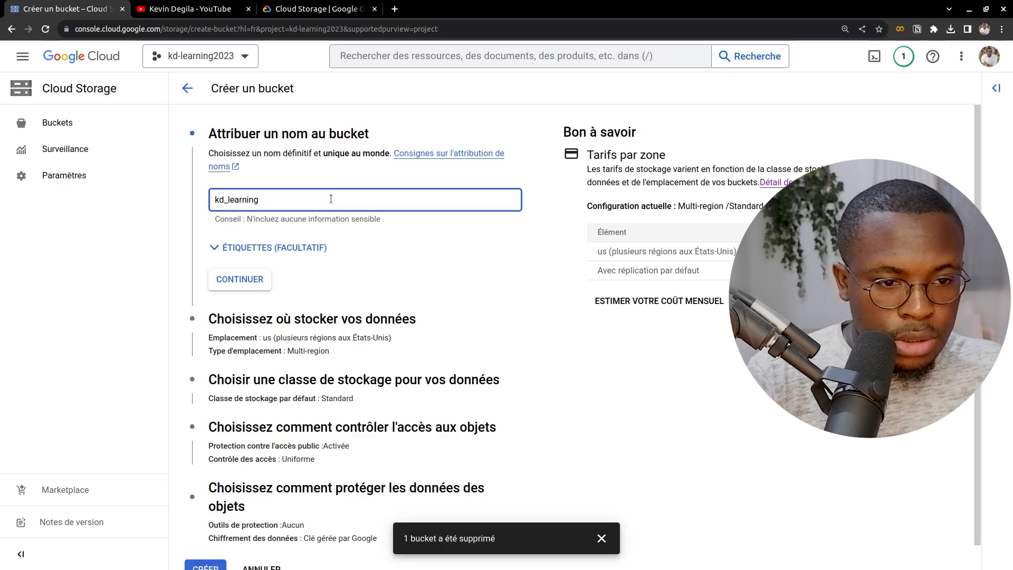
key("BackSpace")
key("BackSpace")
key("BackSpace")
key("BackSpace")
key("BackSpace")
key("BackSpace")
key("BackSpace")
key("BackSpace")
key("BackSpace")
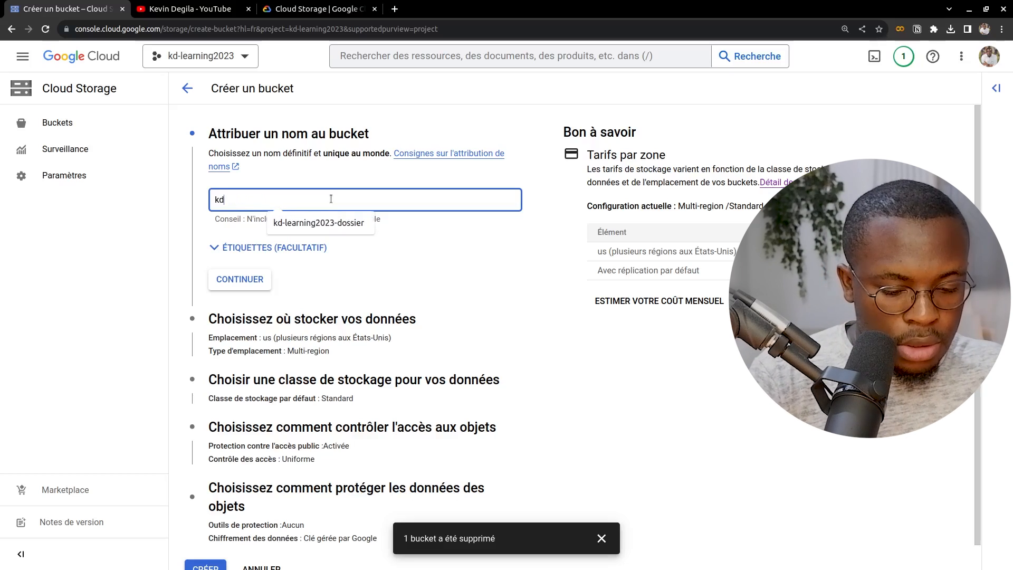
Complete the bucket name as kd-learning2023-bucket1 and continue to the data location settings.
type("-learning")
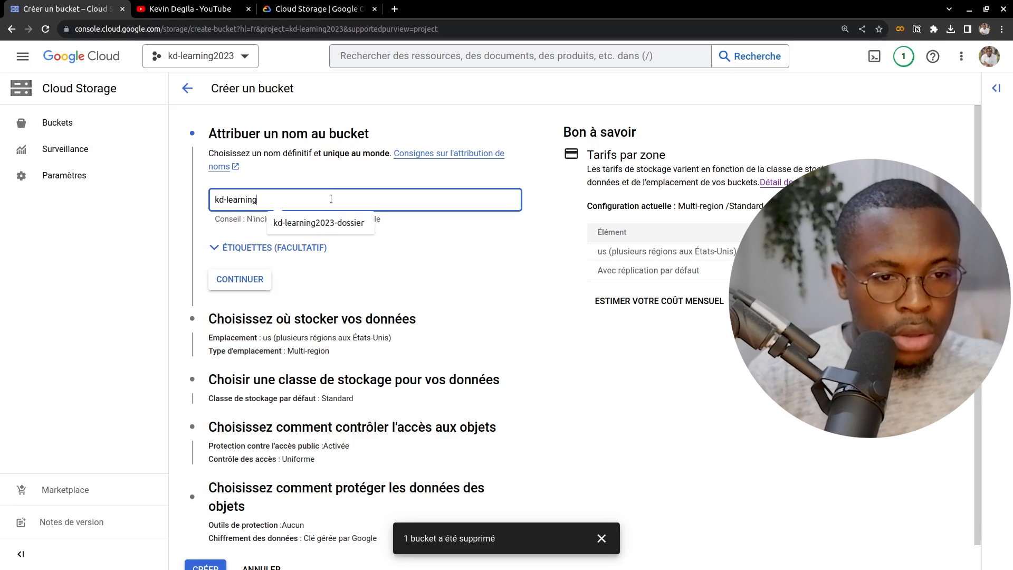
type("2023")
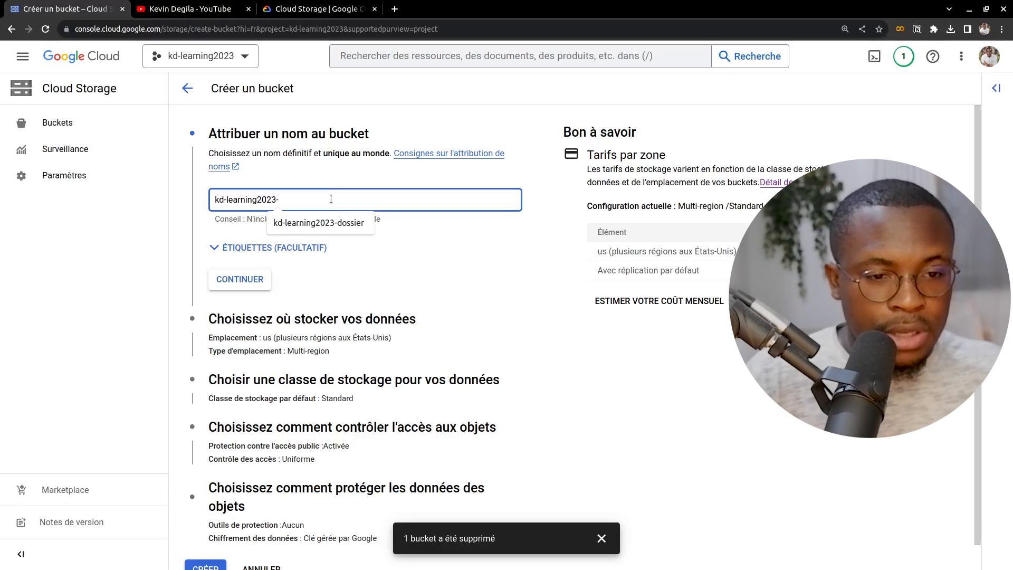
type("-bucket1")
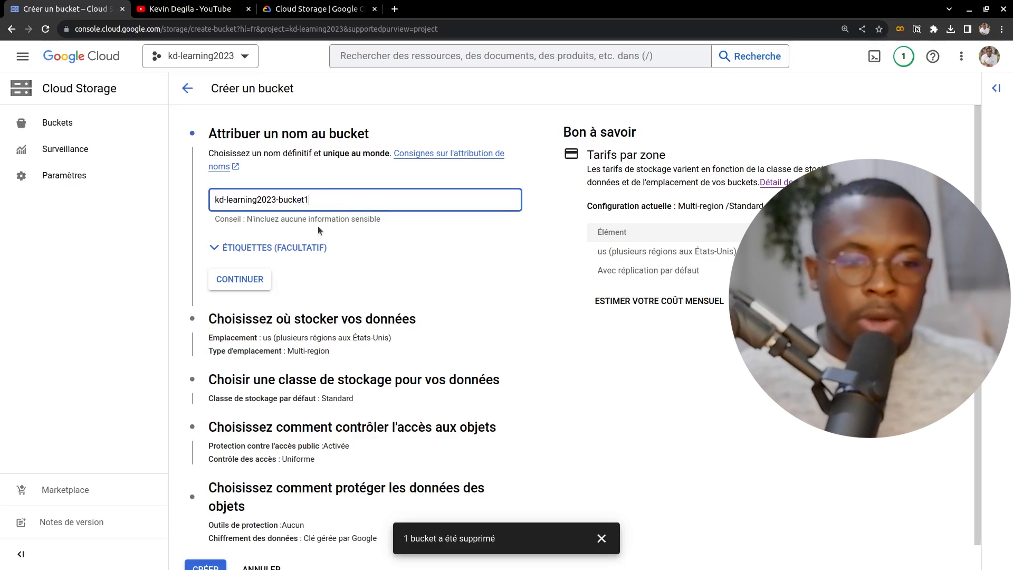
left_click(232, 287)
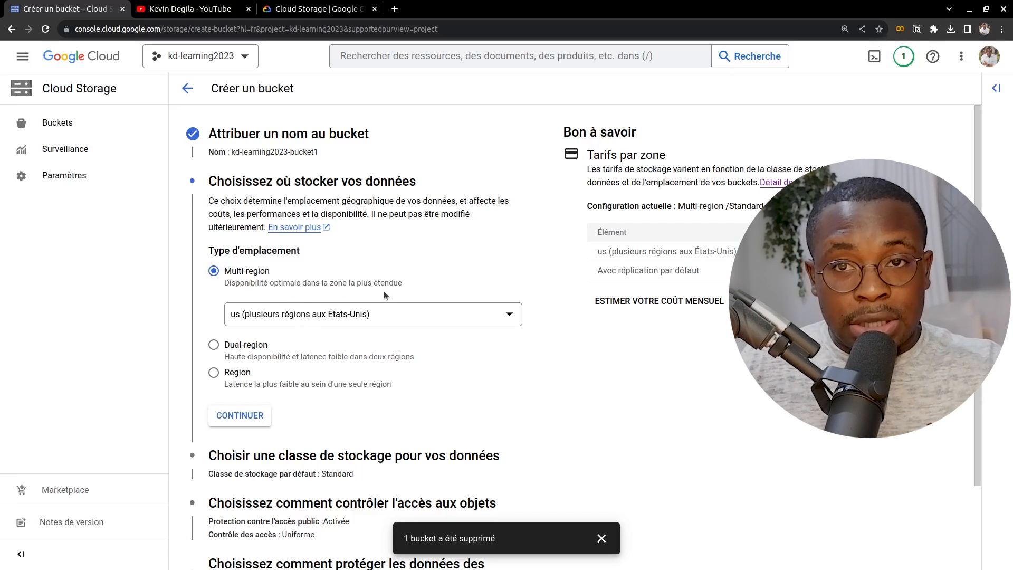
Accept the us Multi-region location and the Standard default storage class for the bucket, and dismiss the notification.
left_click(252, 415)
scroll(279, 351, "down", 5)
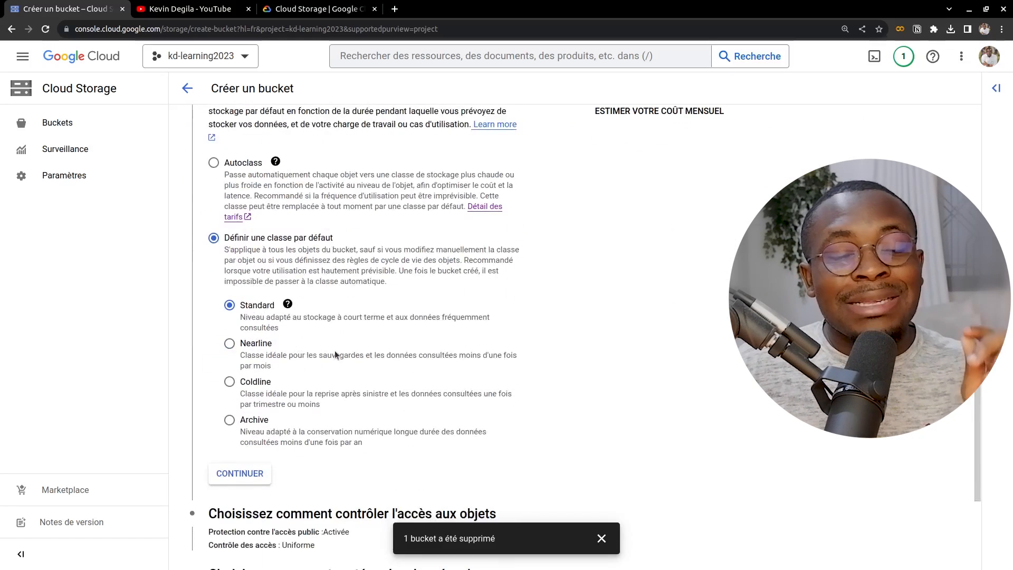
scroll(336, 354, "up", 3)
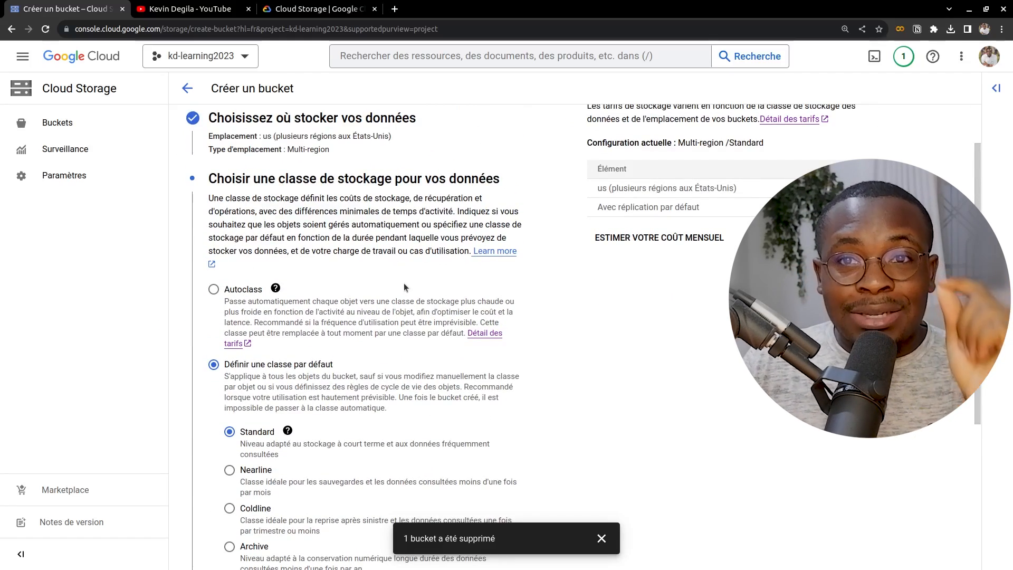
scroll(543, 312, "down", 3)
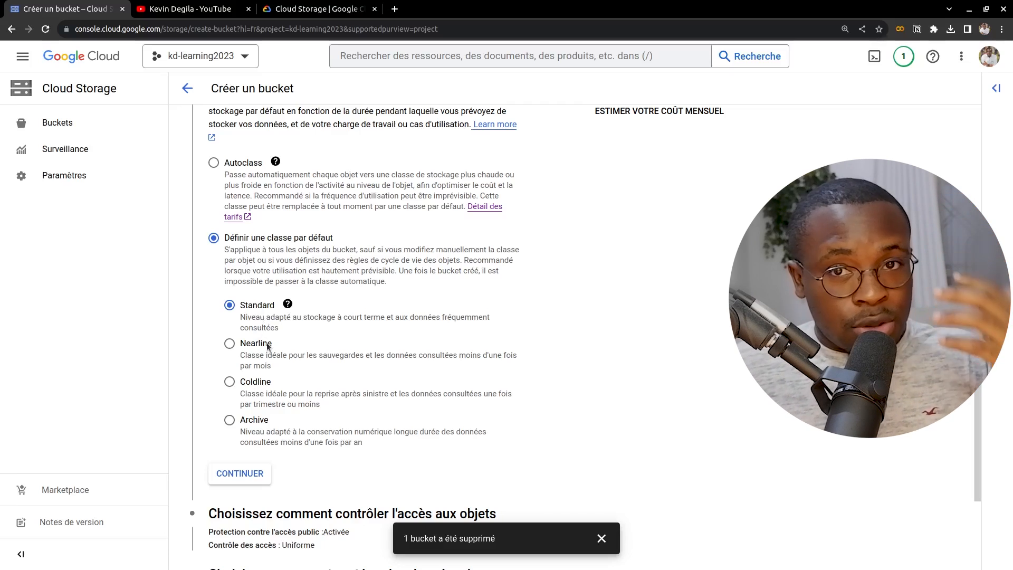
scroll(258, 402, "down", 2)
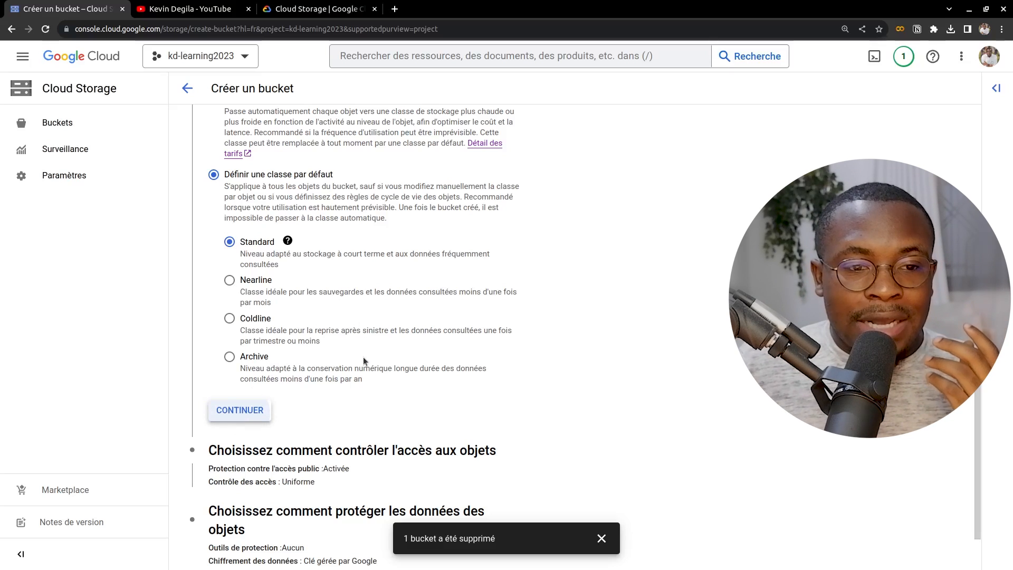
left_click(239, 409)
left_click(602, 538)
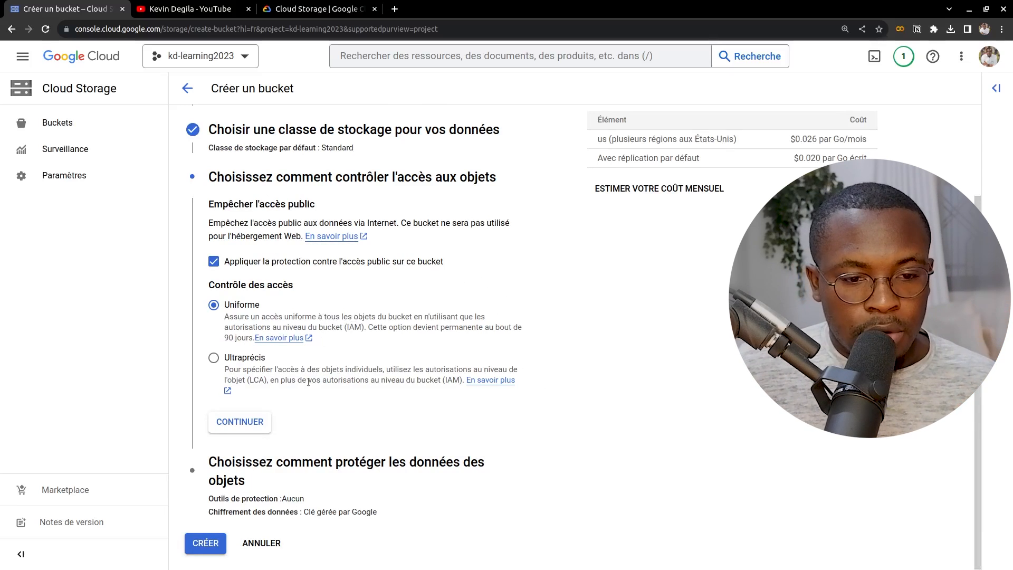
Accept public access prevention with uniform access control, and expand the data encryption options.
left_click(245, 423)
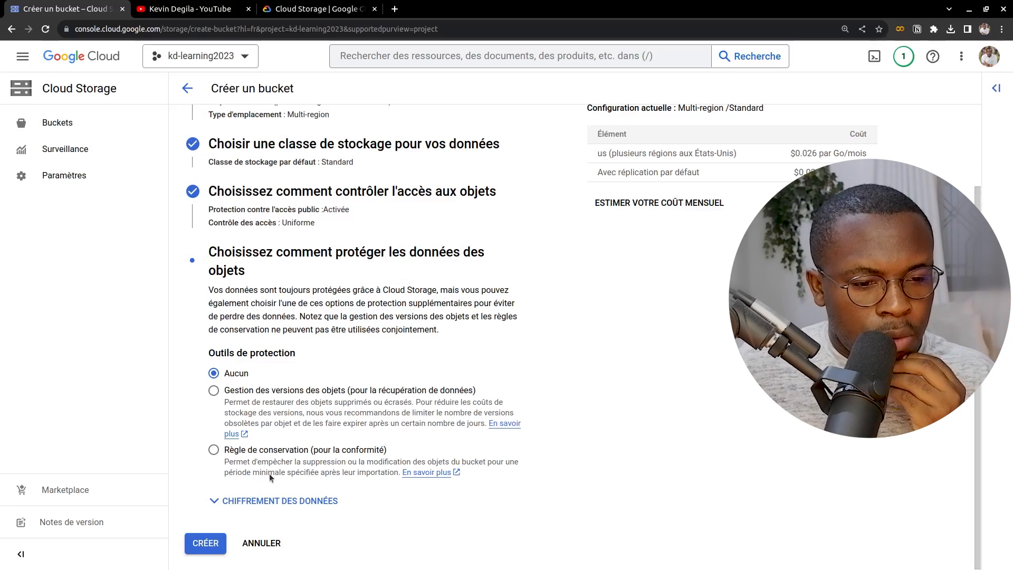
left_click(213, 501)
scroll(312, 423, "down", 2)
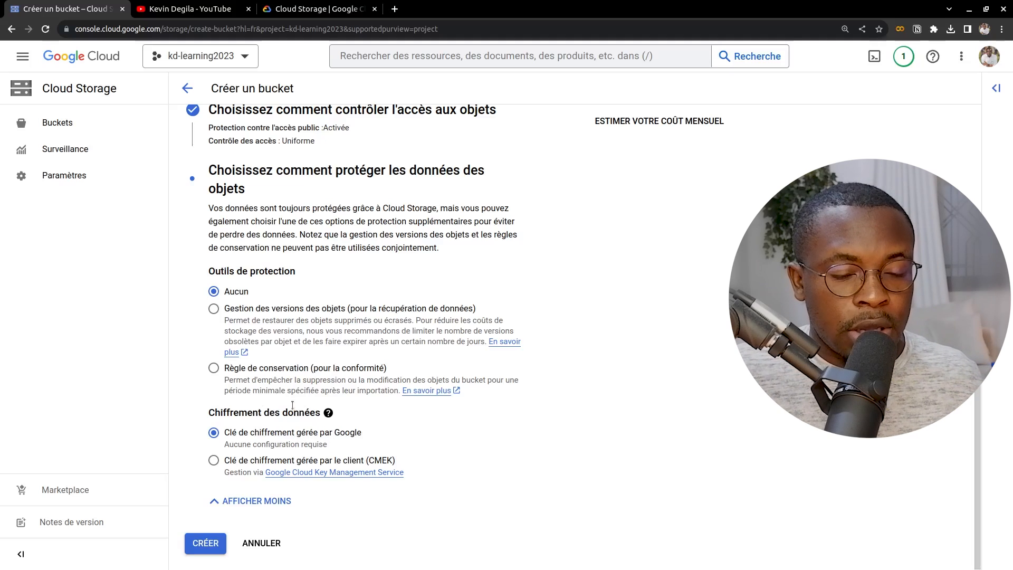
Create the bucket with the protection tool set to none and public access prevention enforced.
left_click(286, 312)
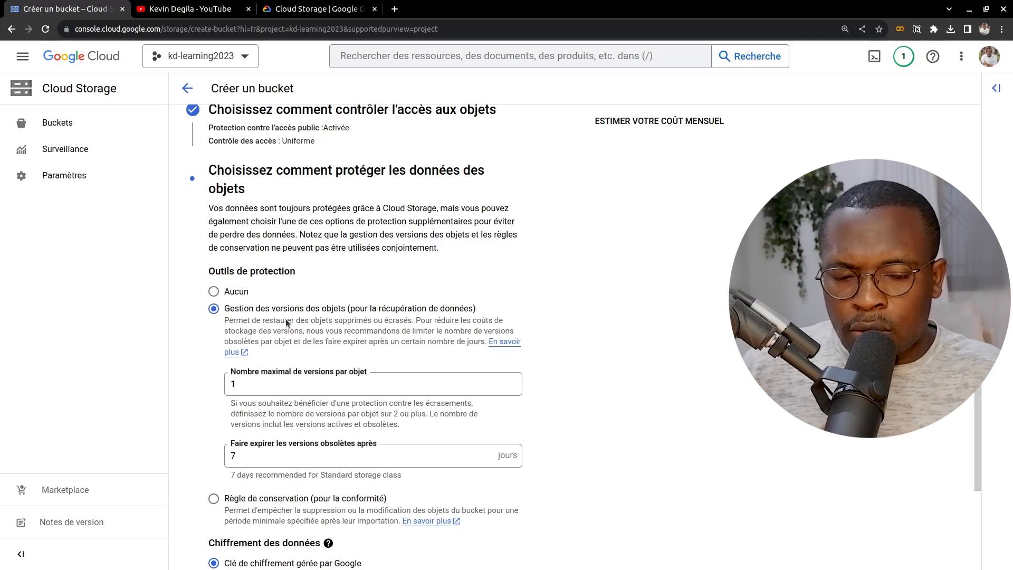
left_click(213, 293)
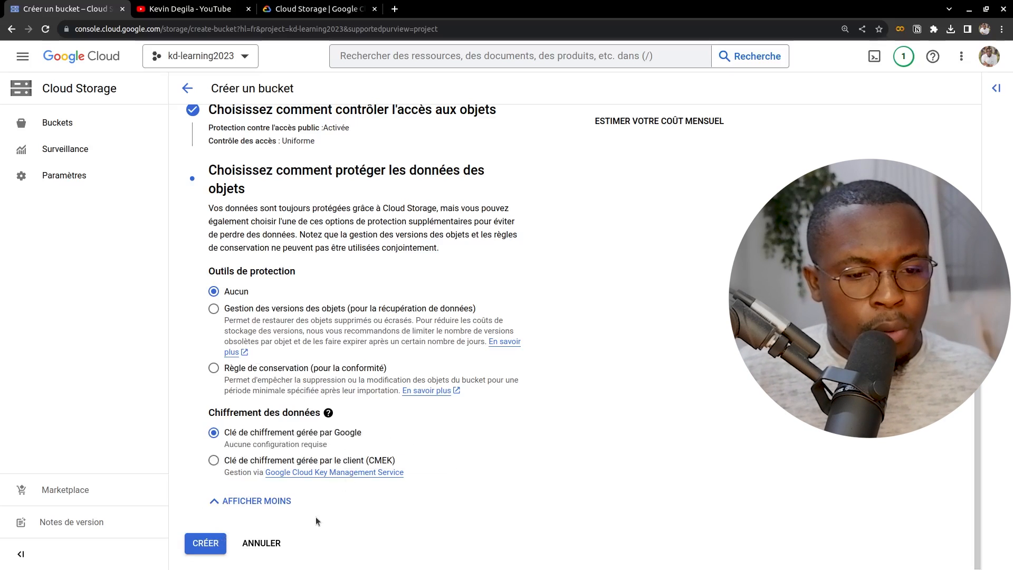
left_click(203, 544)
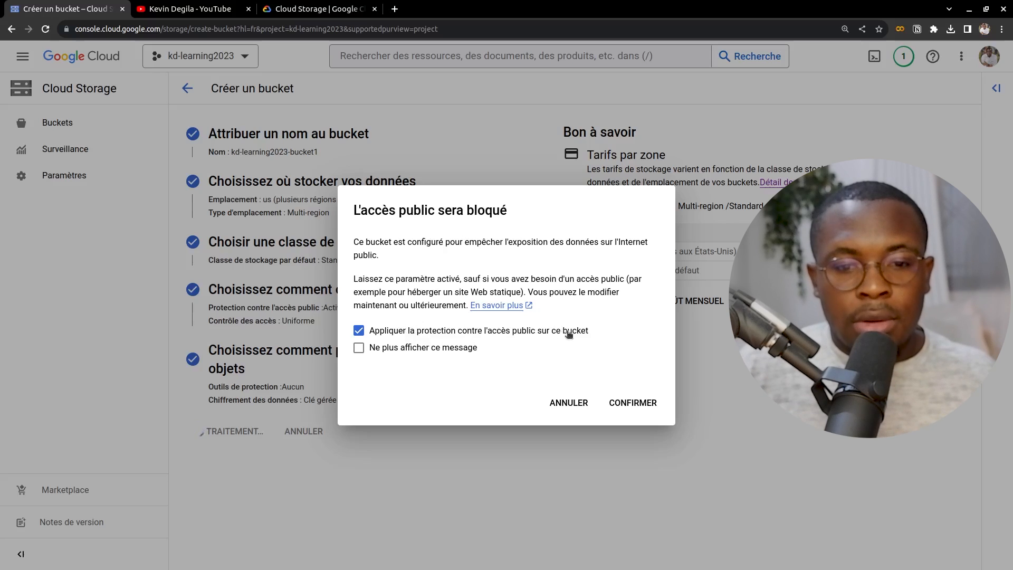
left_click(628, 404)
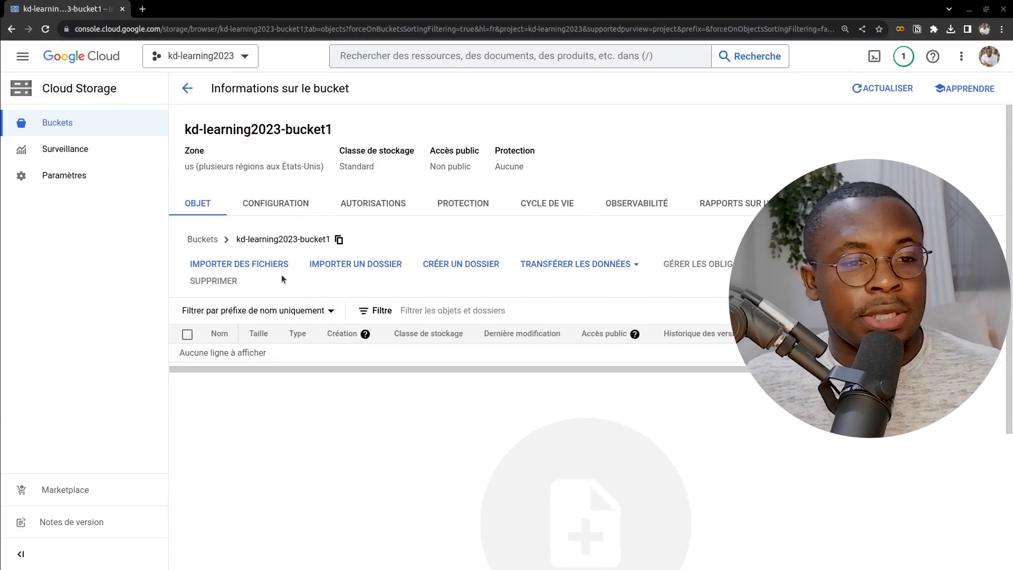
Upload the files cartoon.png and bout.jpeg from the Downloads folder to the bucket, and dismiss the notification.
left_click(267, 267)
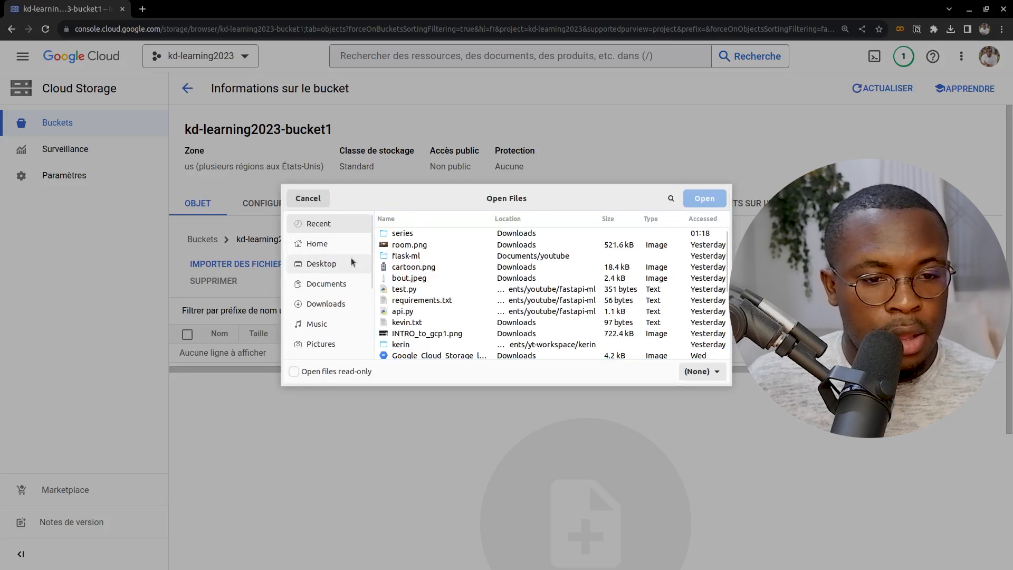
left_click(326, 304)
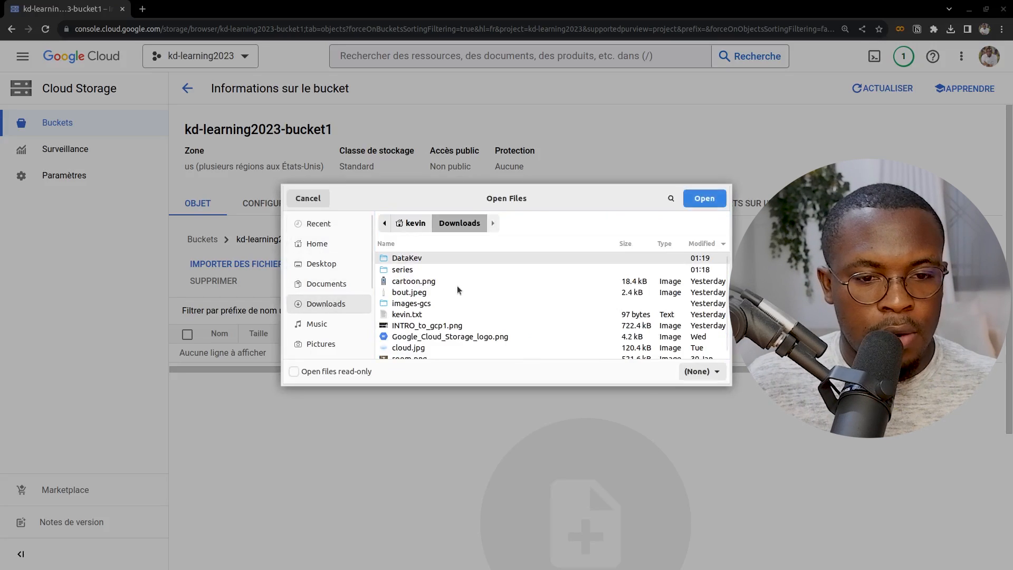
left_click_drag(418, 285, 417, 309)
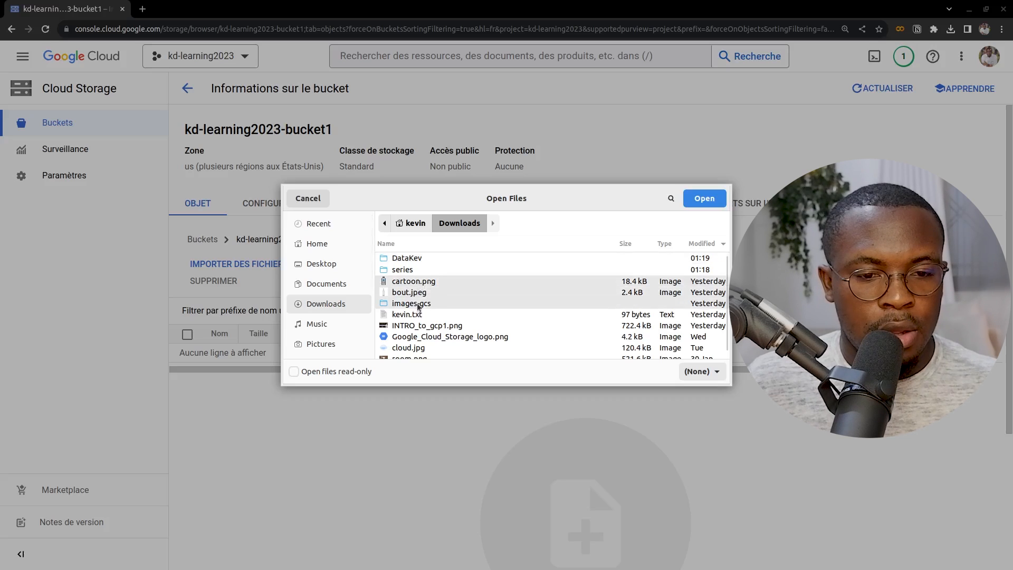
left_click(704, 198)
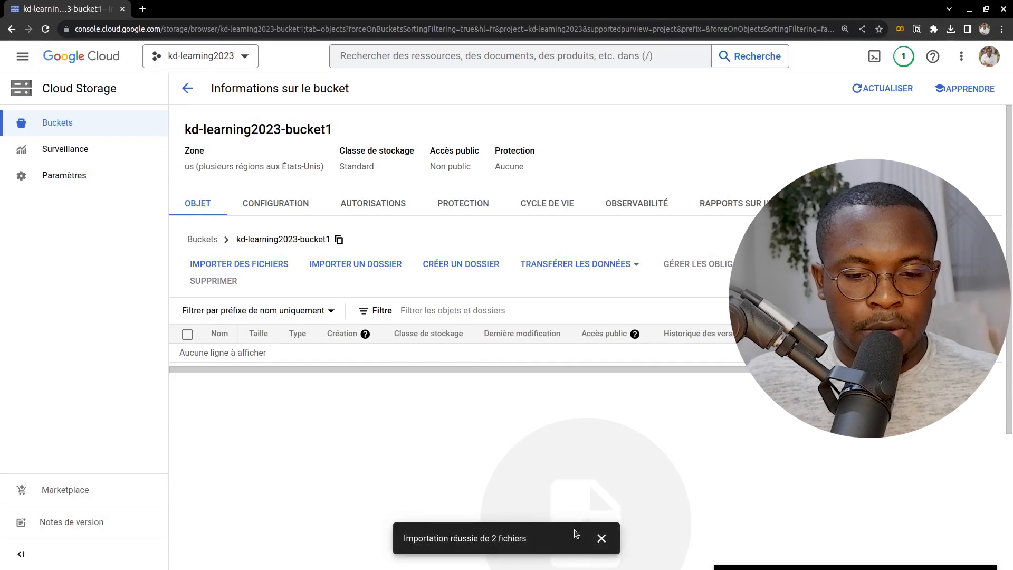
left_click(601, 538)
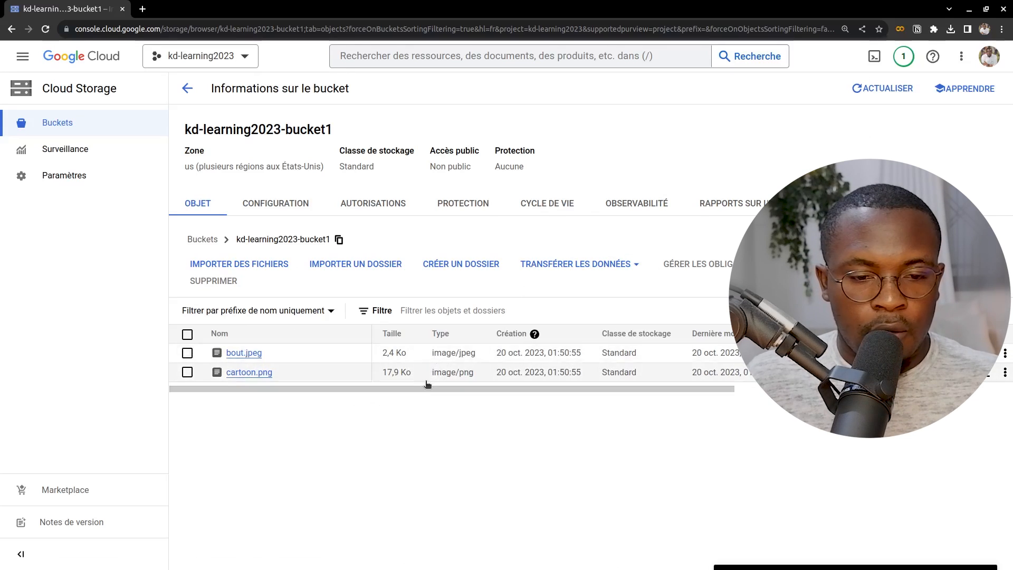
View the object details of cartoon.png in the bucket.
mouse_move(546, 388)
left_mouse_down()
mouse_move(622, 389)
mouse_move(546, 387)
left_mouse_up()
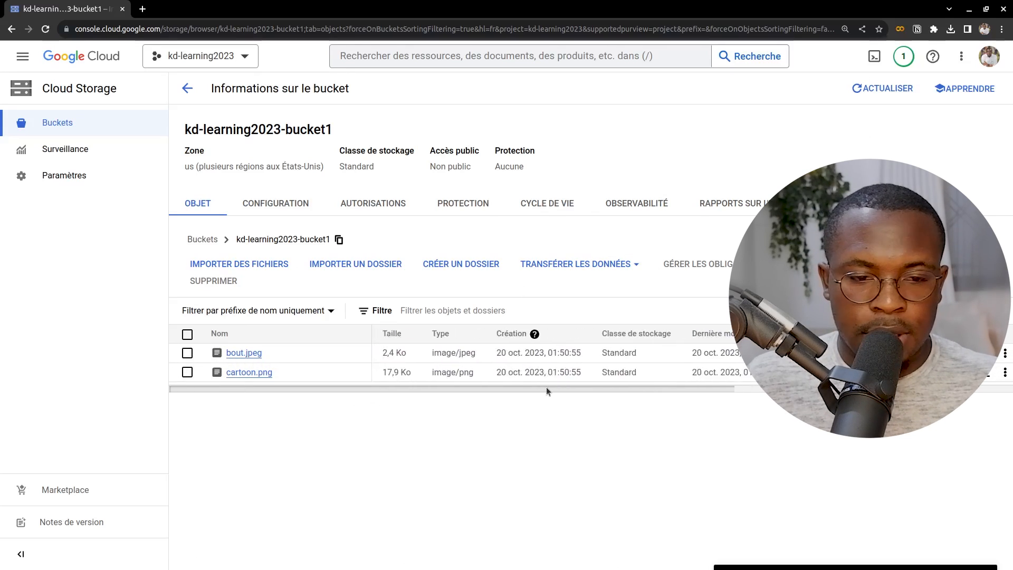
left_click(246, 373)
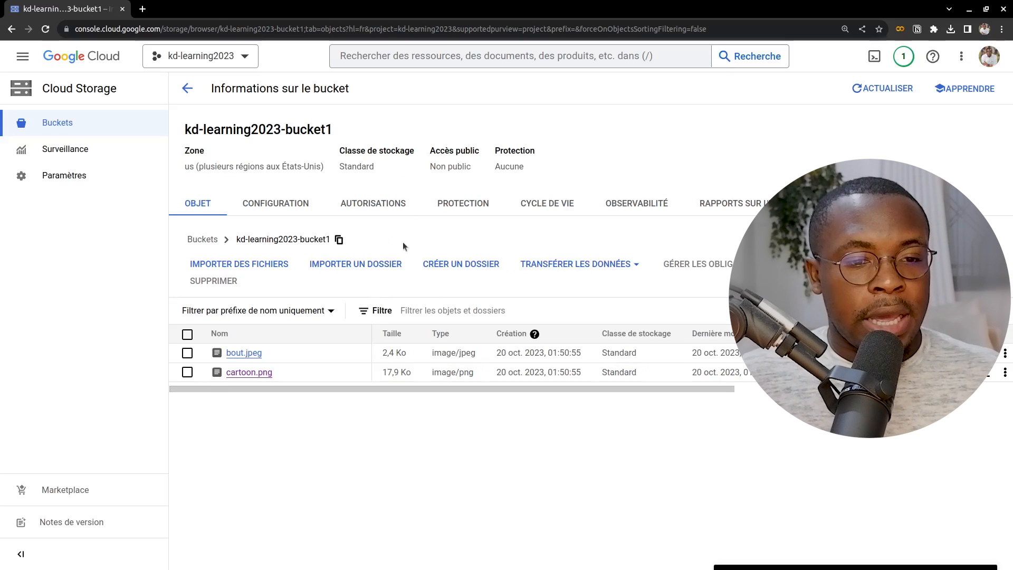
Upload the images-gcs folder from Downloads to the bucket and refresh the object list.
left_click(371, 270)
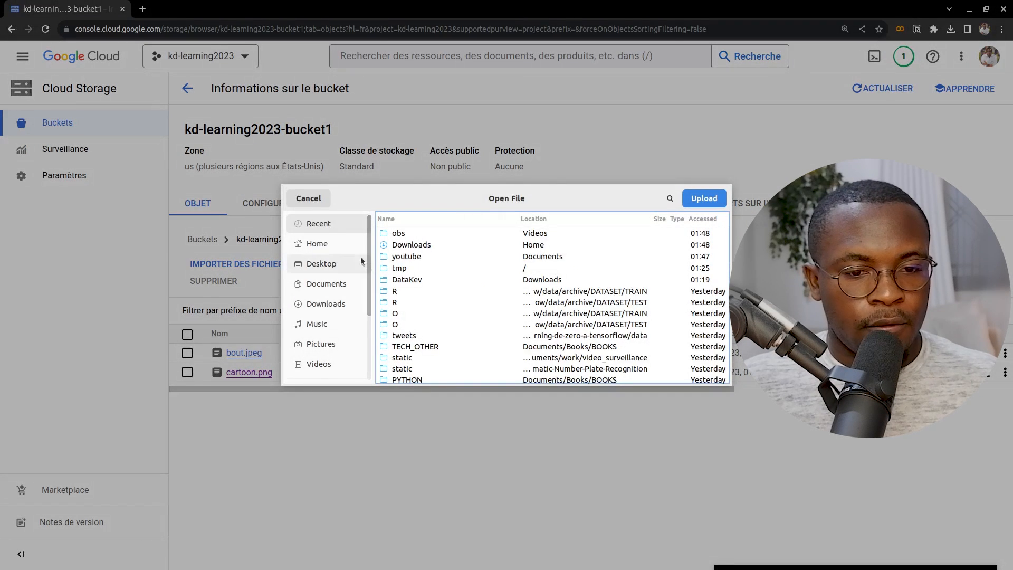
left_click(323, 304)
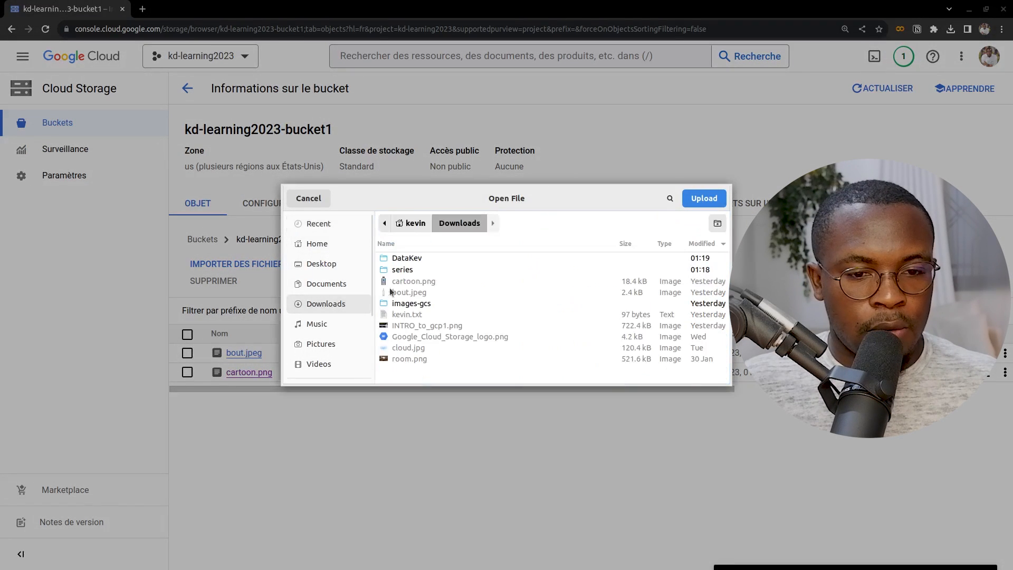
left_click(417, 304)
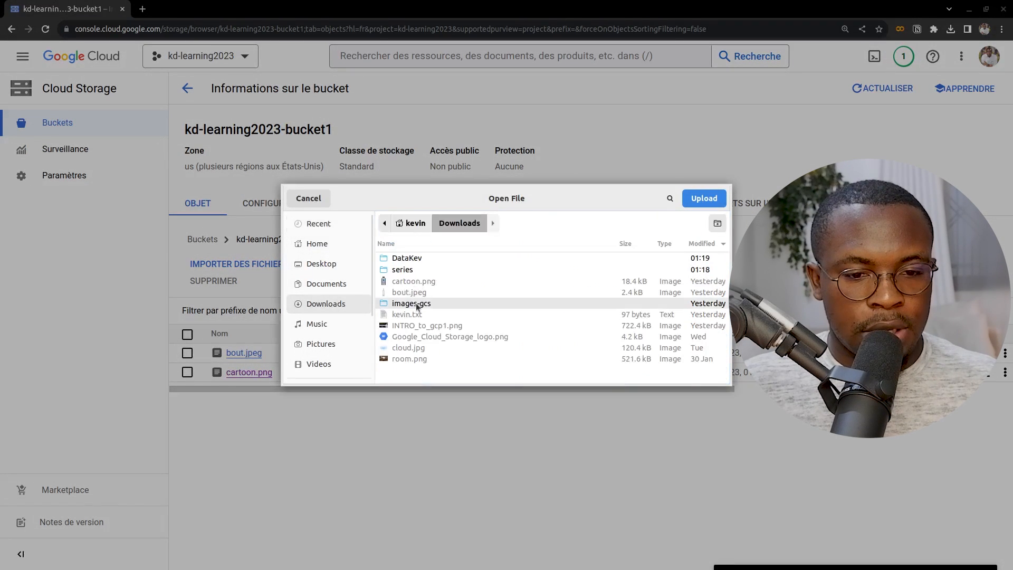
left_click(706, 204)
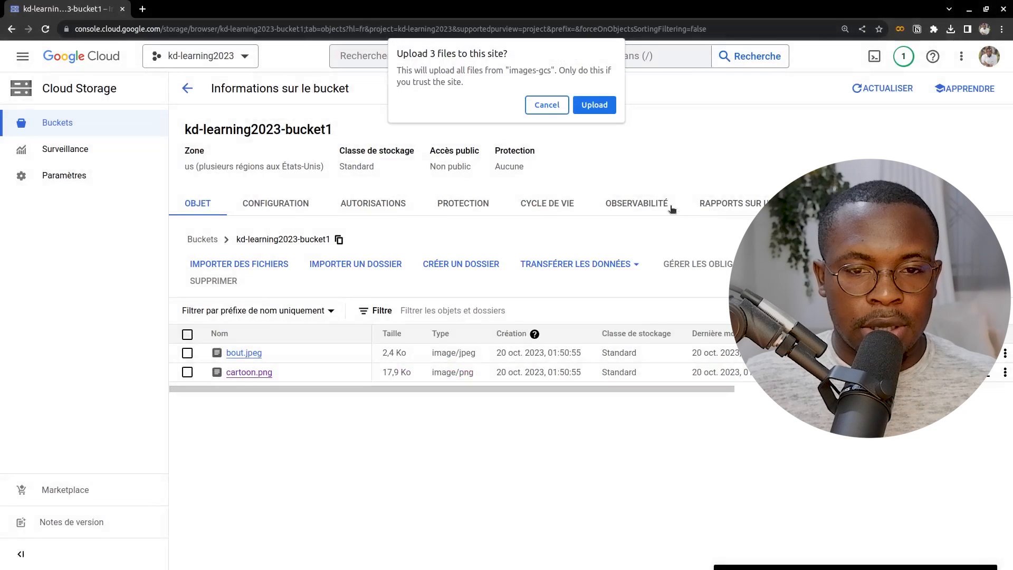
left_click(591, 105)
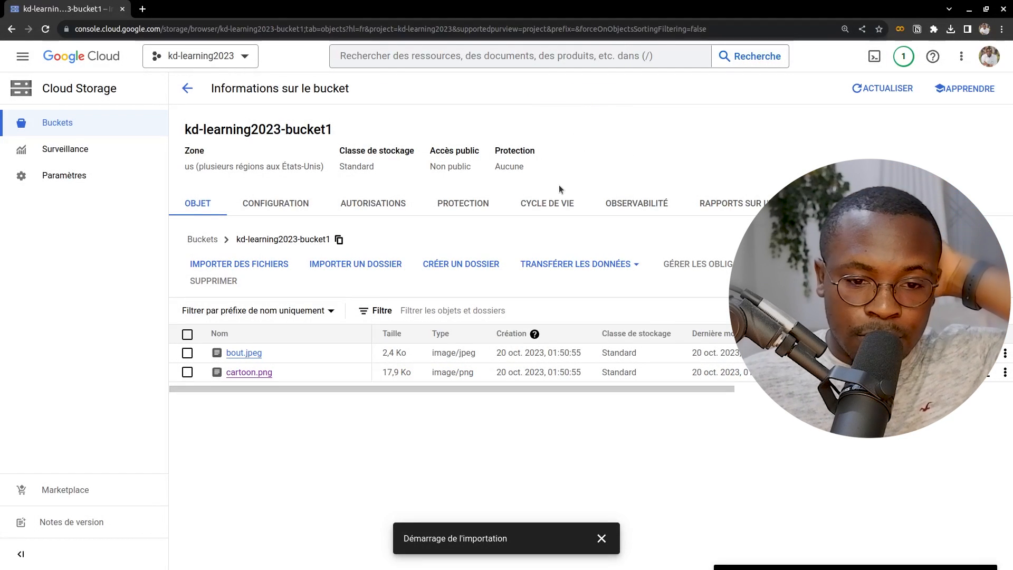
left_click(859, 92)
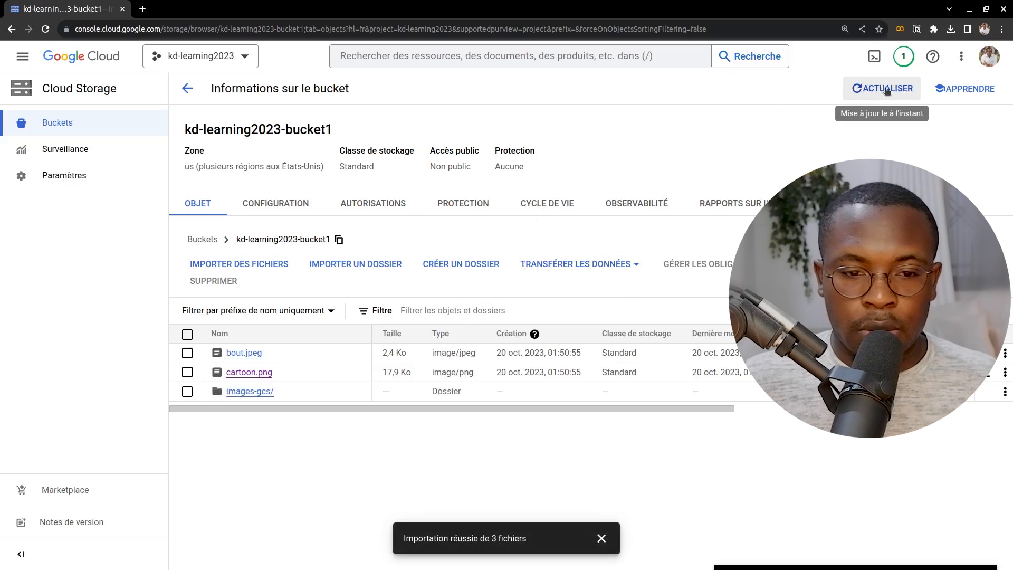
Delete cloud.png permanently from the images-gcs folder in the bucket.
left_click(250, 391)
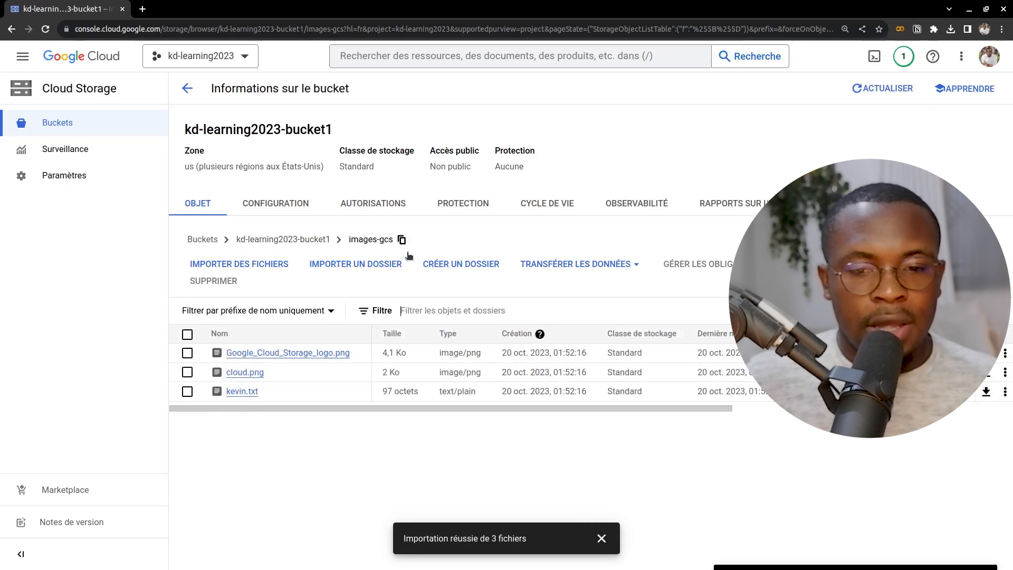
left_click(188, 371)
left_click(213, 281)
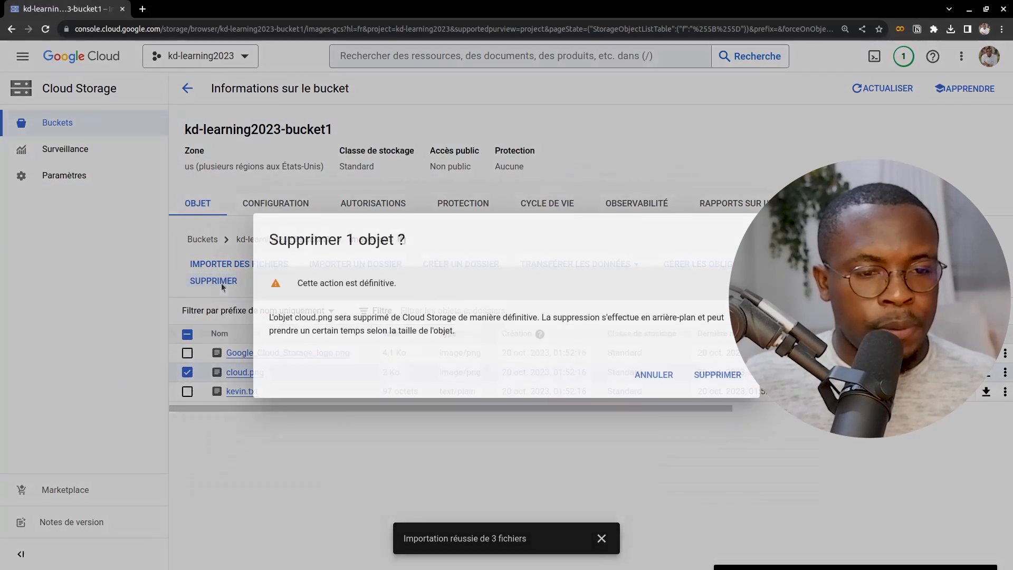
left_click(719, 374)
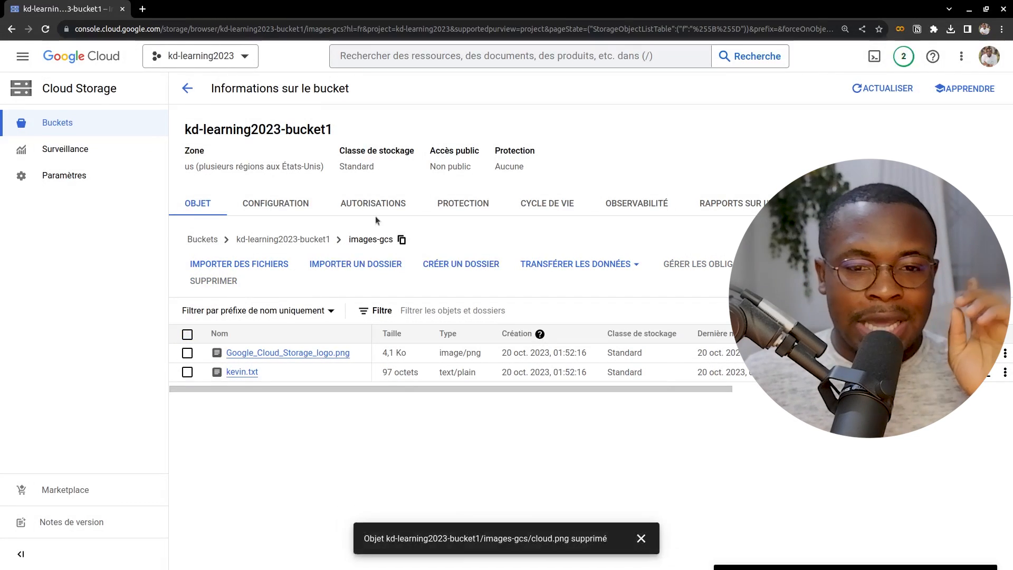
Start a lifecycle rule for the bucket whose action moves objects to the Archive storage class.
left_click(531, 204)
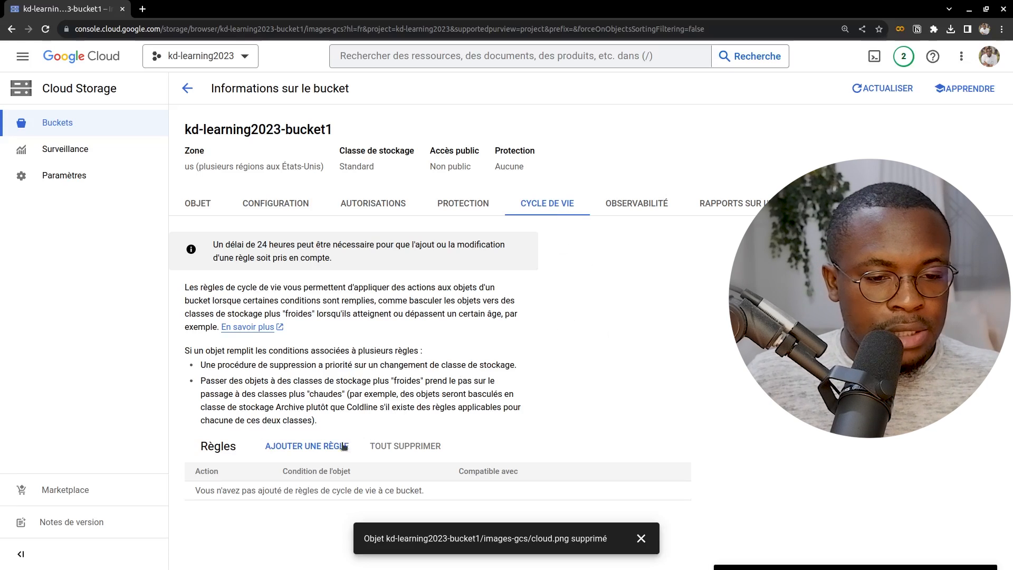
left_click(316, 446)
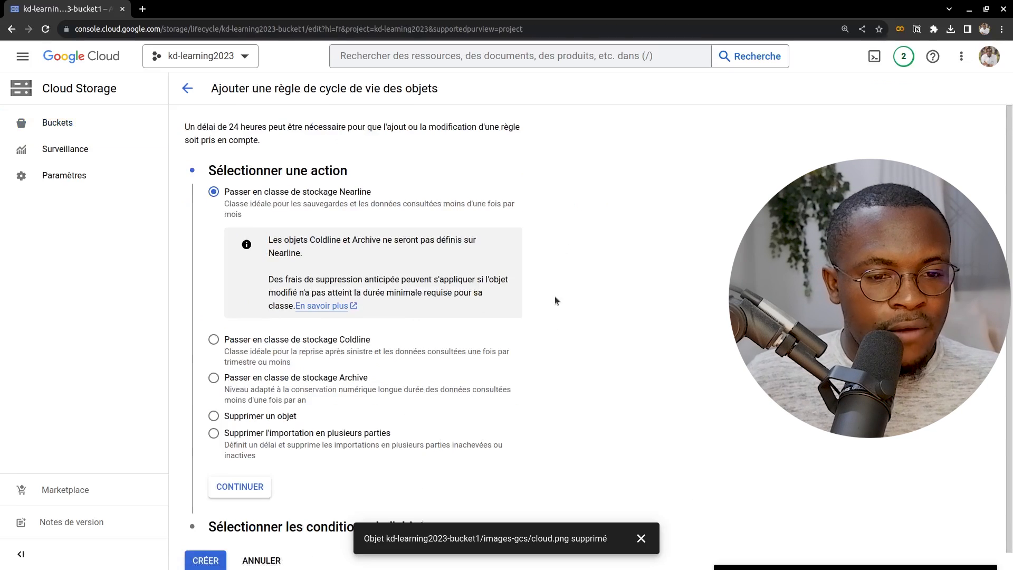
scroll(494, 295, "down", 1)
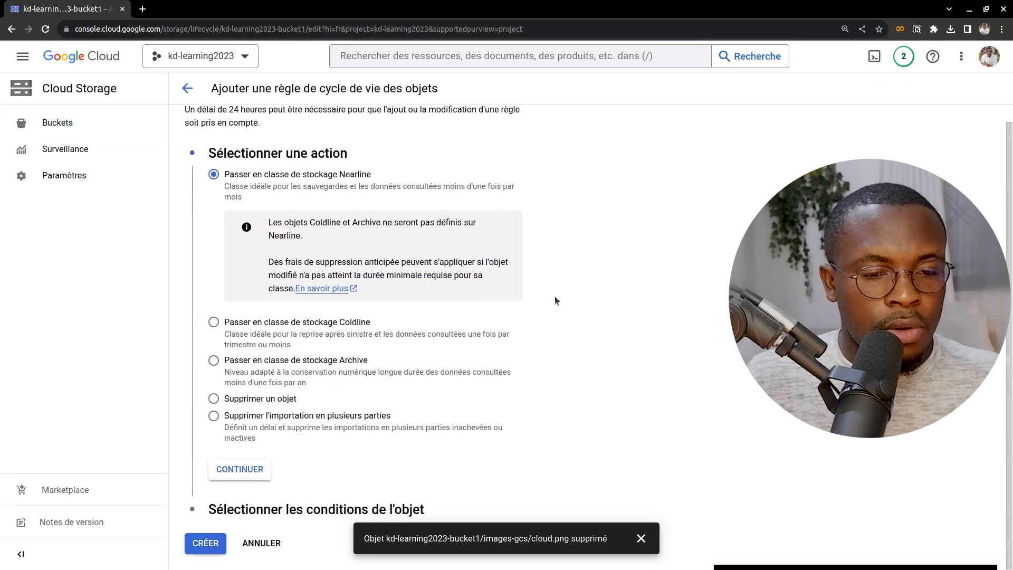
left_click(213, 322)
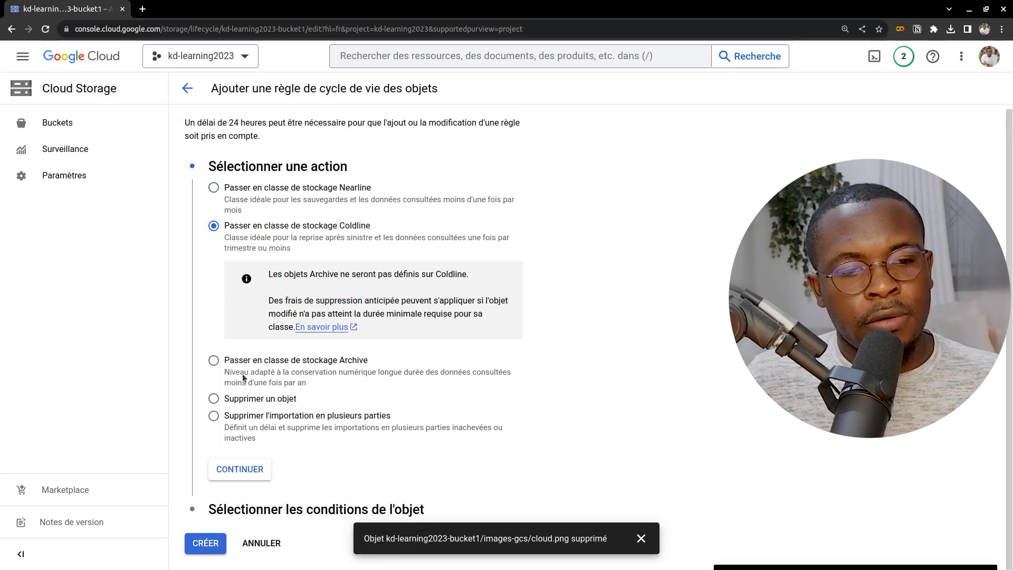
left_click(215, 362)
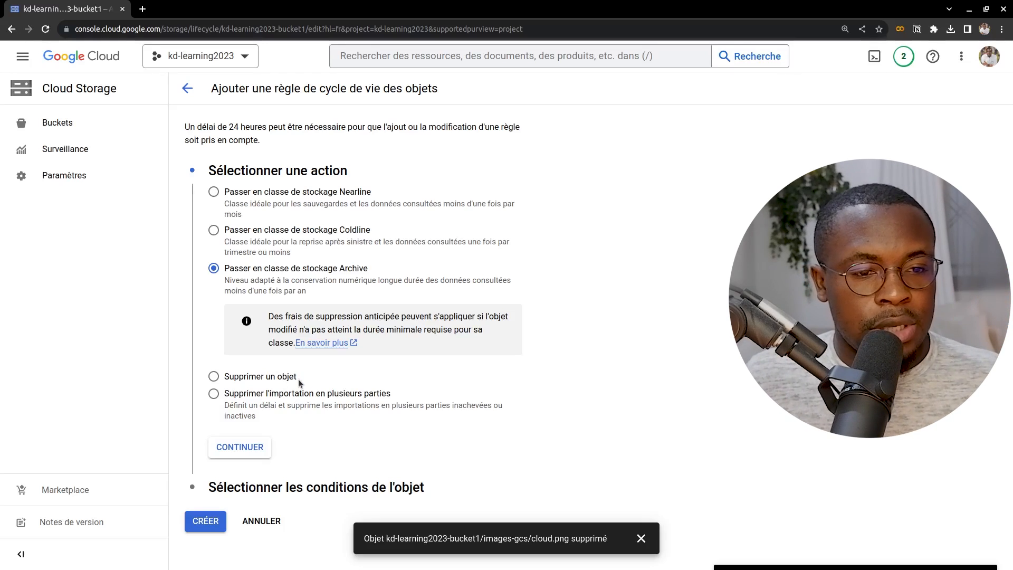
left_click(252, 454)
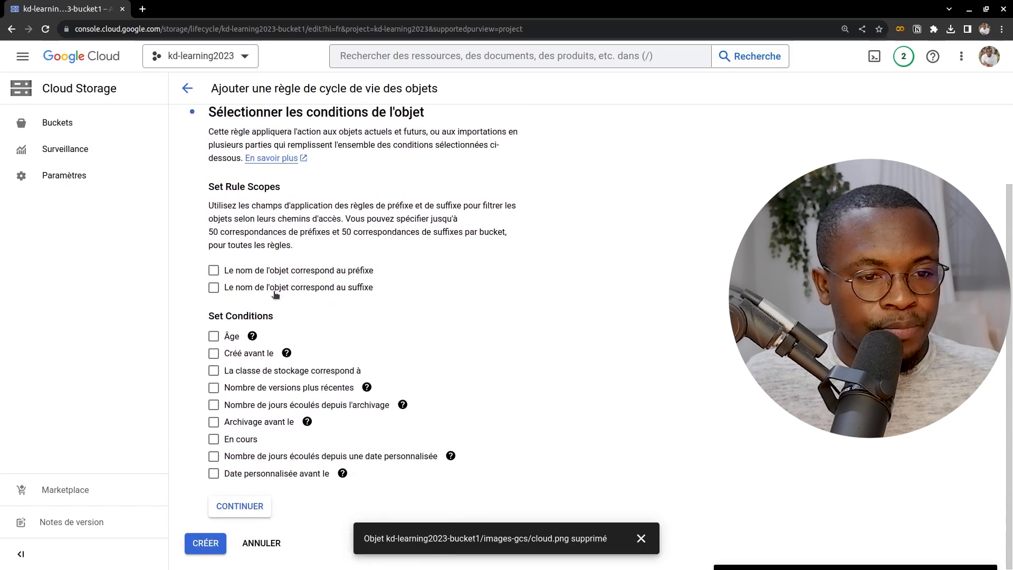
Set the rule's condition to an object age of 3 days and create the lifecycle rule.
left_click(213, 338)
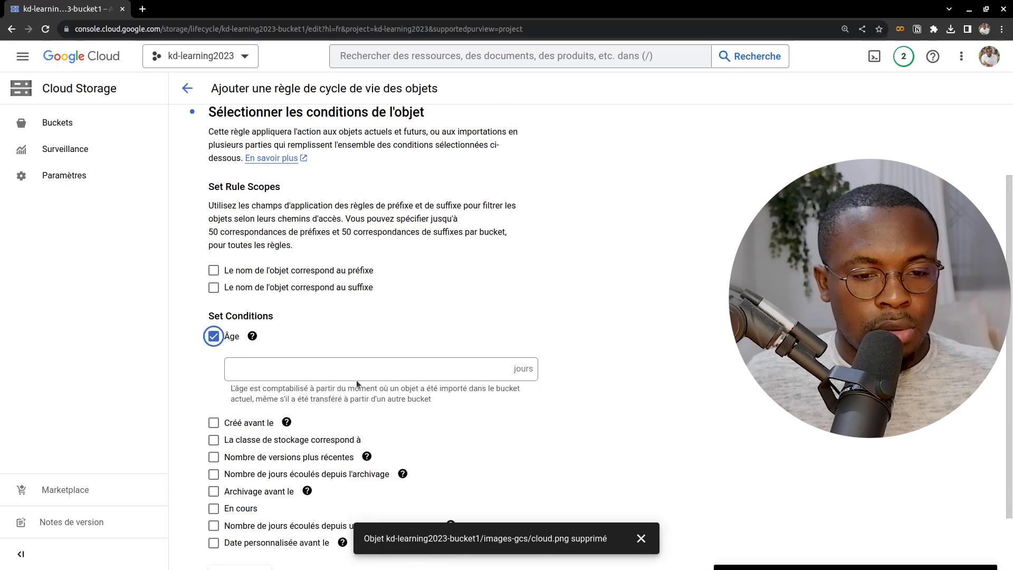
left_click(373, 370)
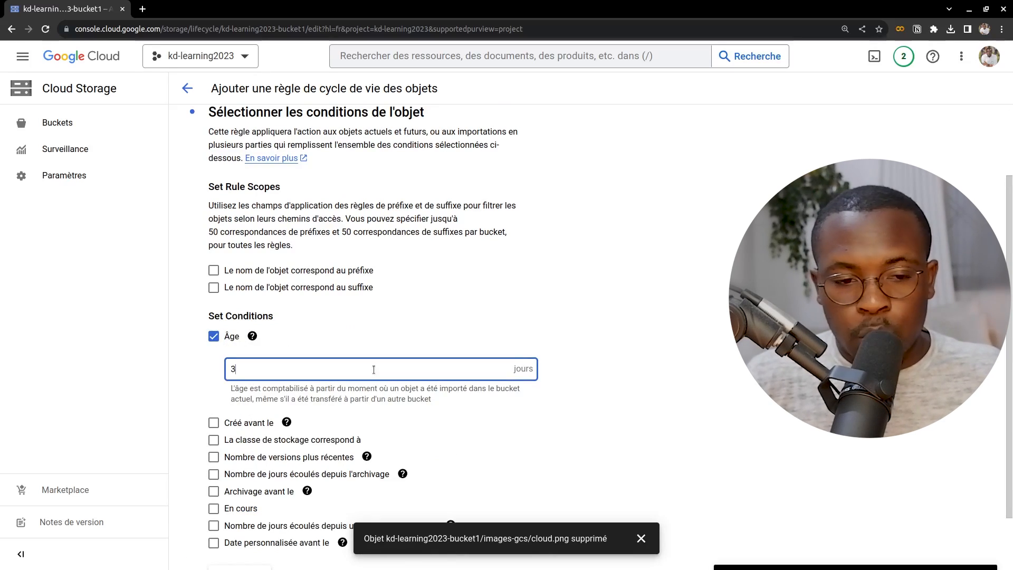
scroll(584, 414, "down", 2)
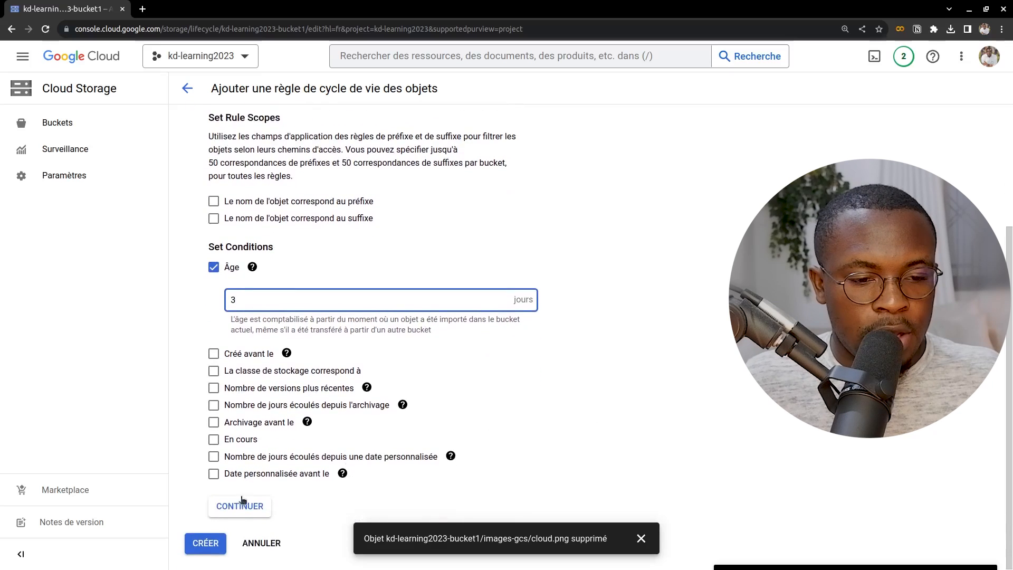
left_click(238, 516)
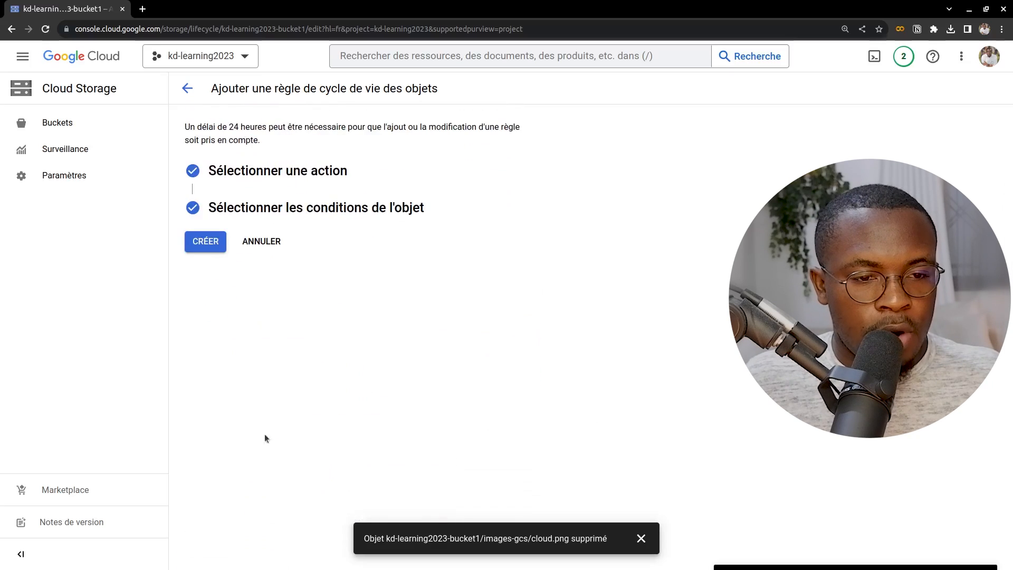
left_click(209, 242)
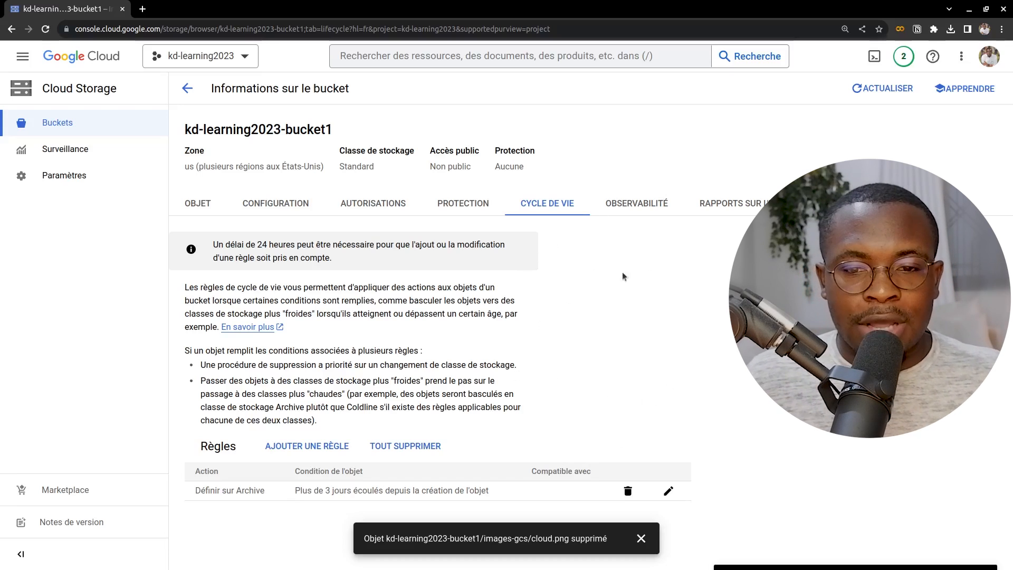
Review the bucket's protection and configuration settings, highlighting its gsutil URI.
left_click(447, 205)
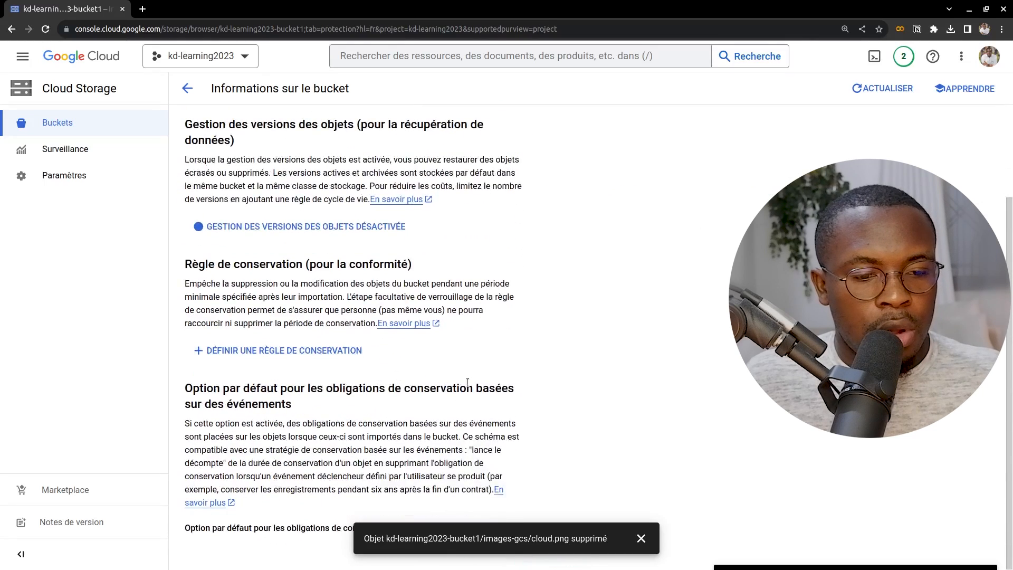
scroll(370, 279, "up", 2)
left_click(275, 203)
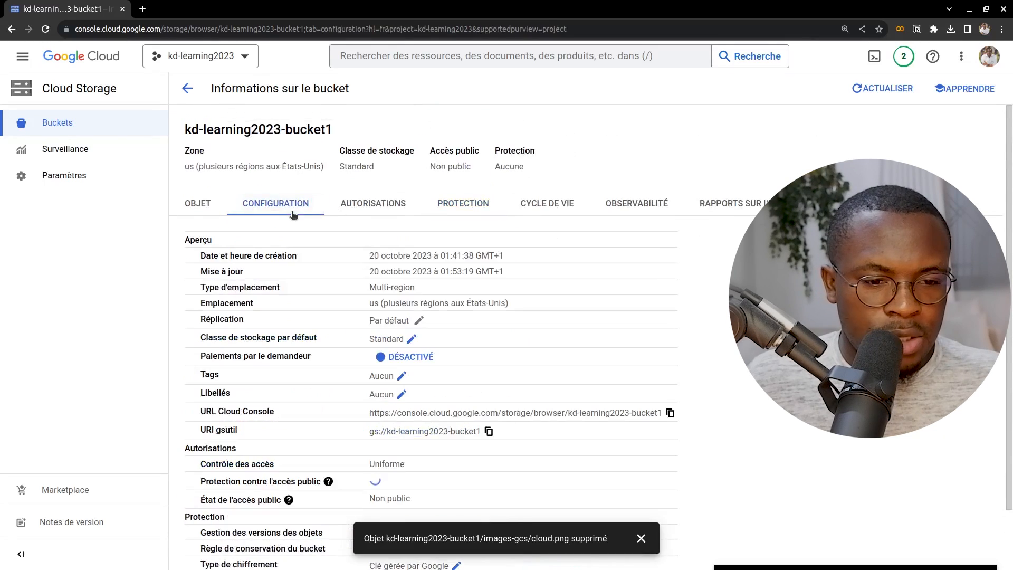
scroll(311, 317, "down", 1)
scroll(311, 322, "down", 1)
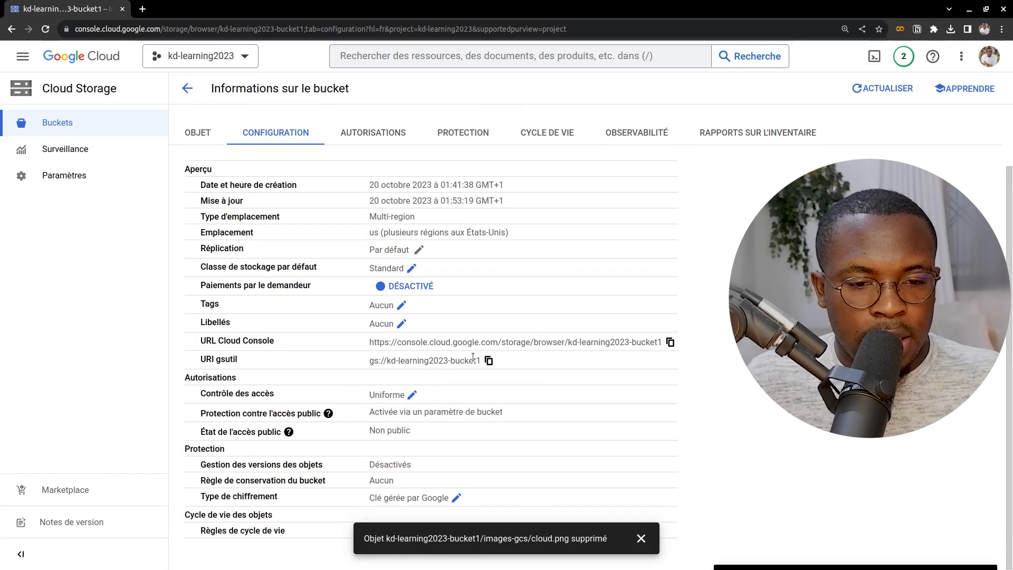
left_click_drag(369, 363, 482, 361)
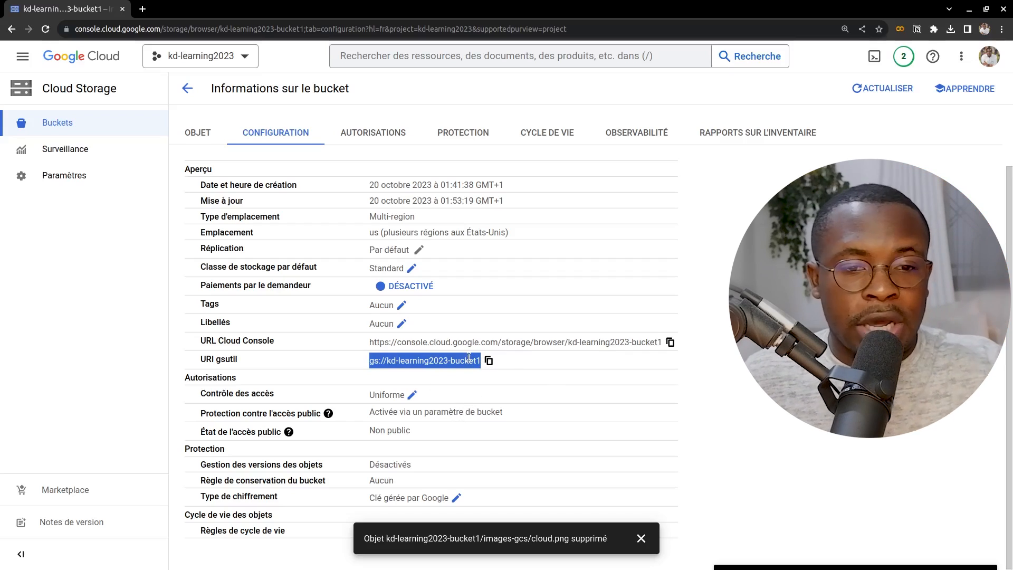
scroll(325, 219, "up", 2)
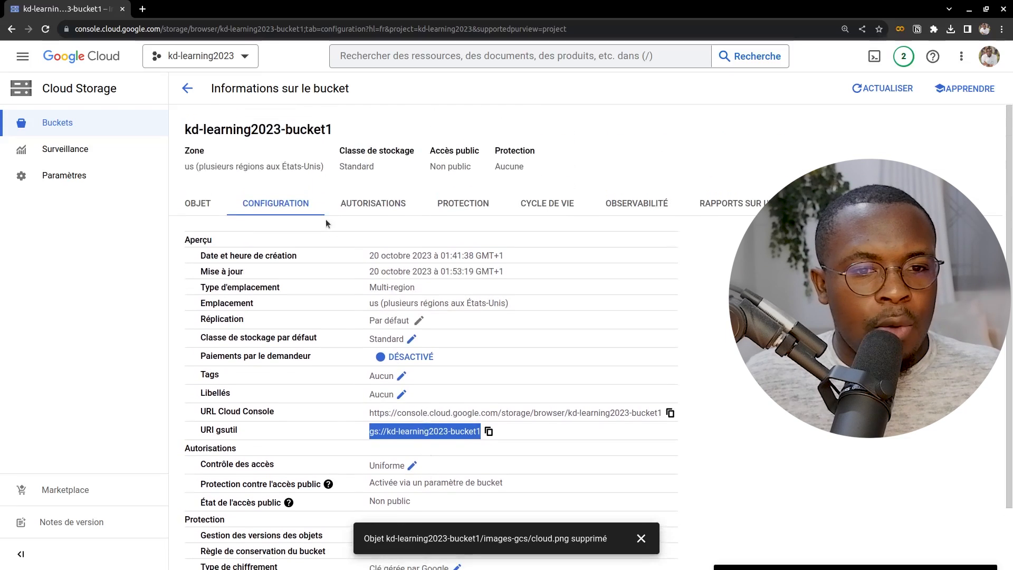
Review the bucket's permissions and public access notes, and remove its public access prevention.
left_click(358, 205)
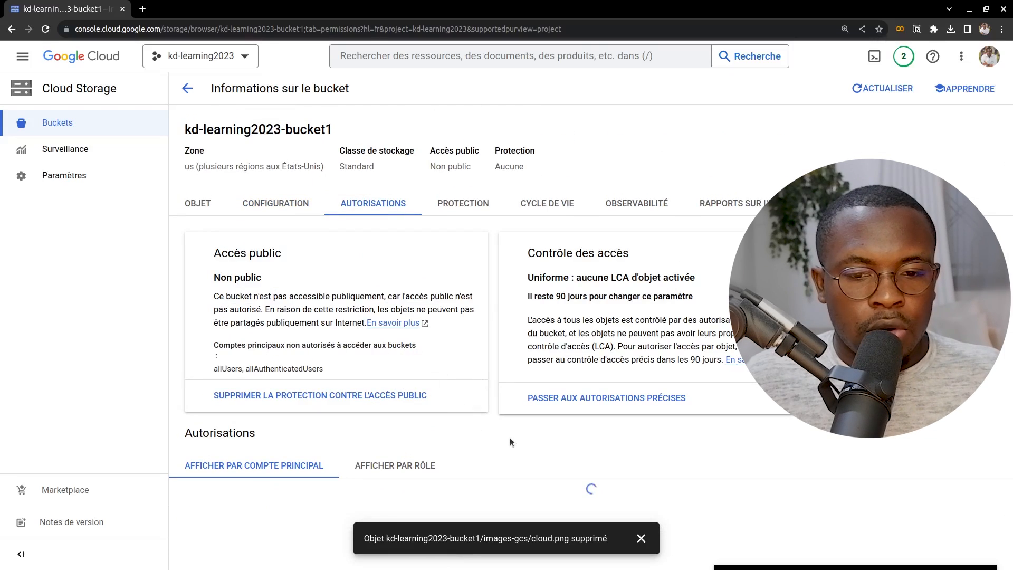
scroll(448, 438, "down", 5)
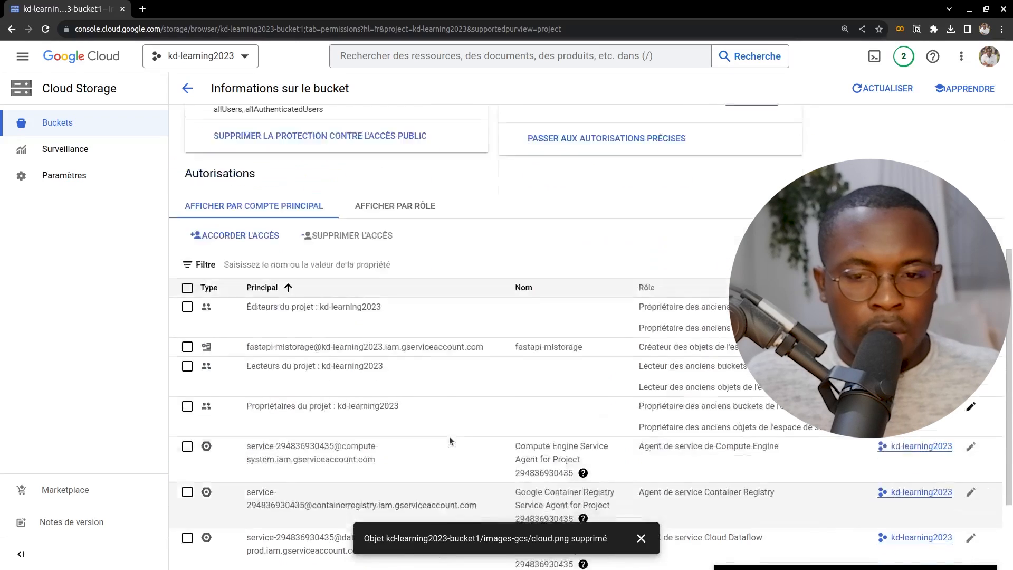
scroll(449, 440, "up", 5)
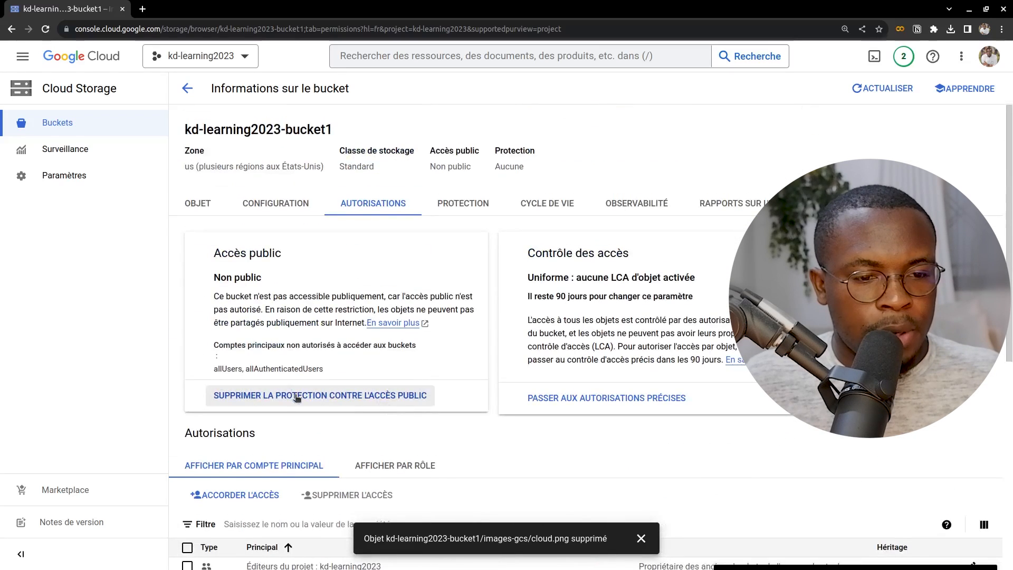
left_click_drag(283, 296, 382, 296)
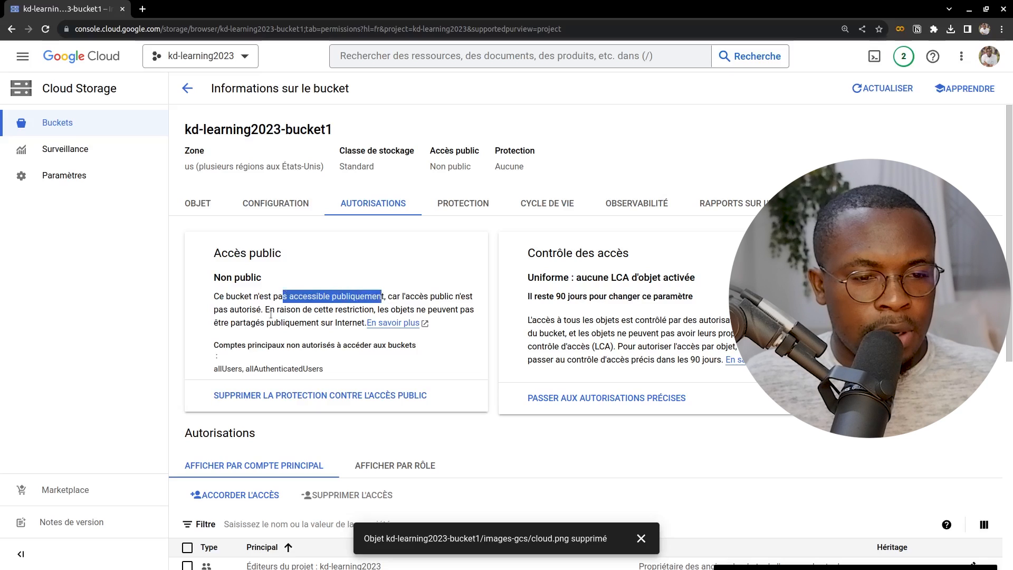
left_click_drag(276, 309, 376, 310)
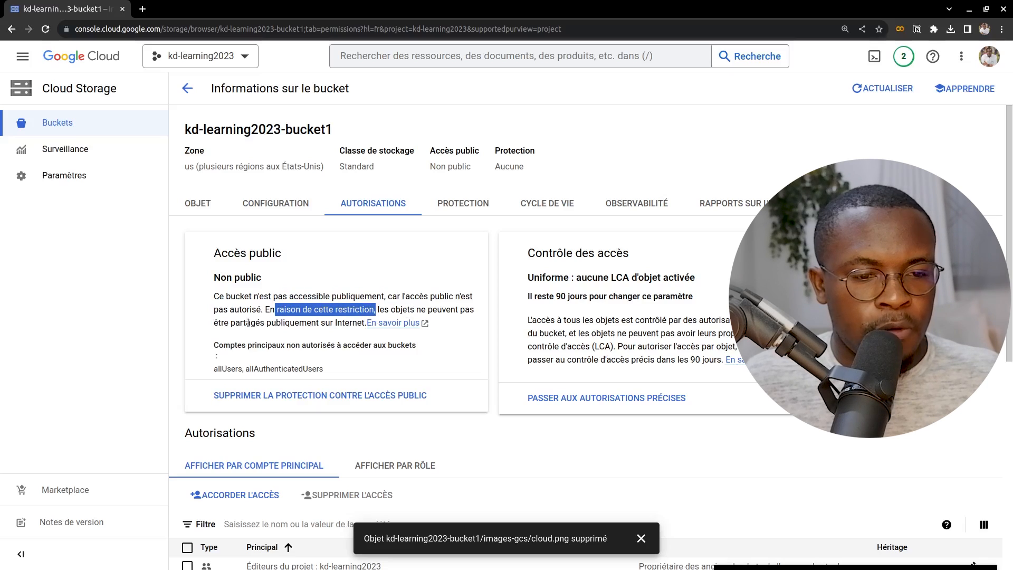
left_click_drag(240, 323, 274, 323)
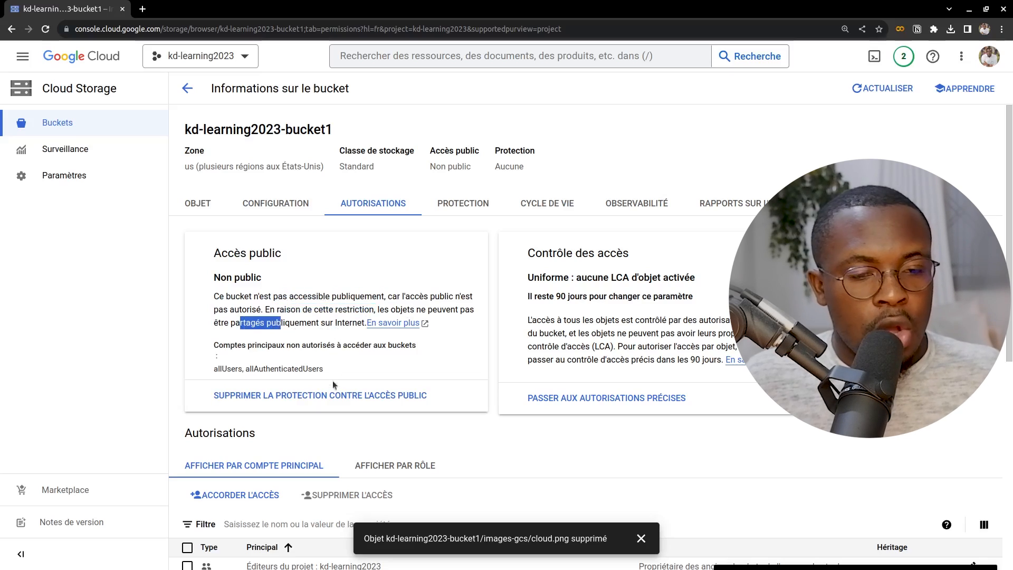
left_click(339, 398)
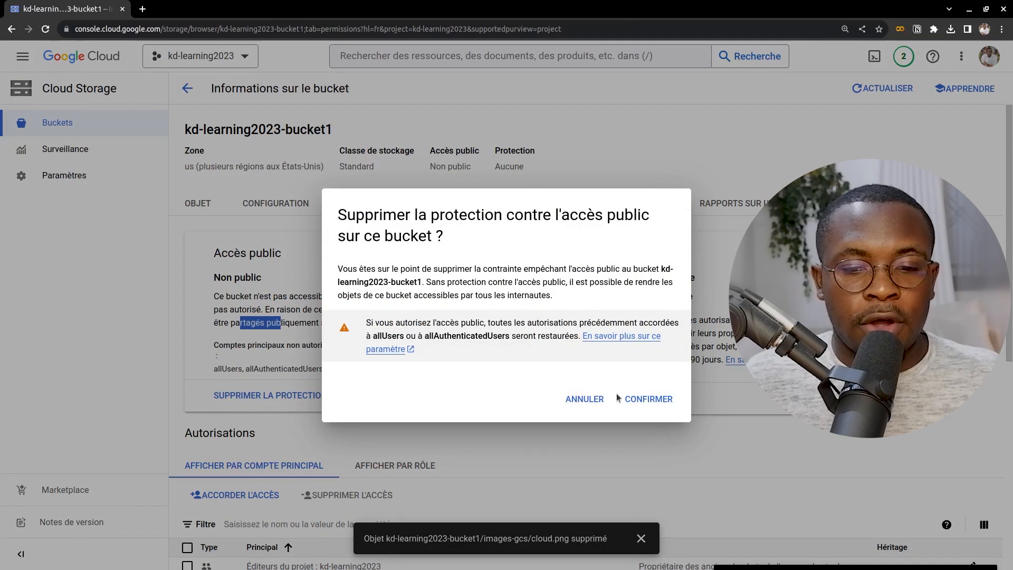
left_click(648, 398)
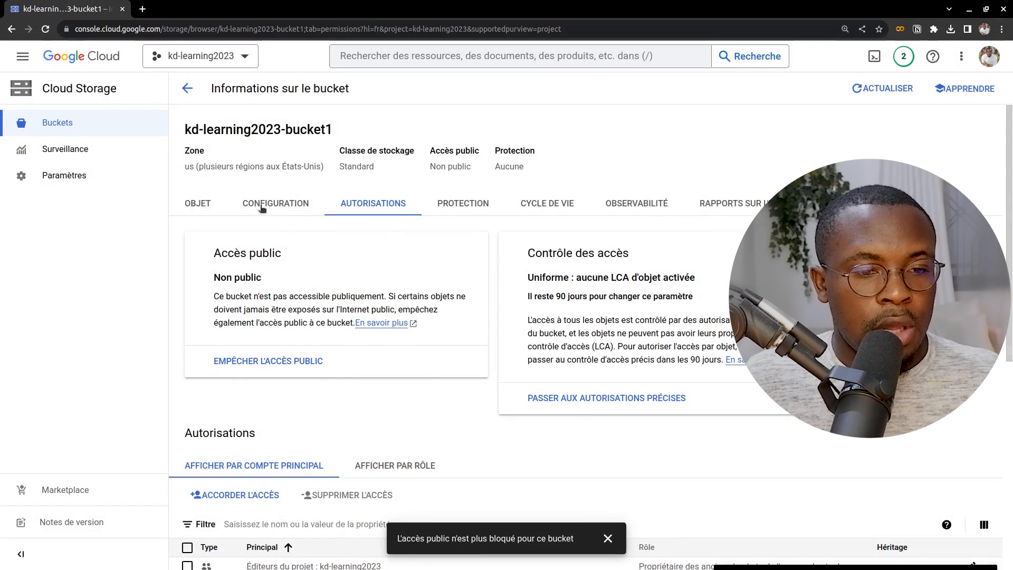
Try to edit the access permissions of the bout.jpeg object in the bucket.
left_click(204, 204)
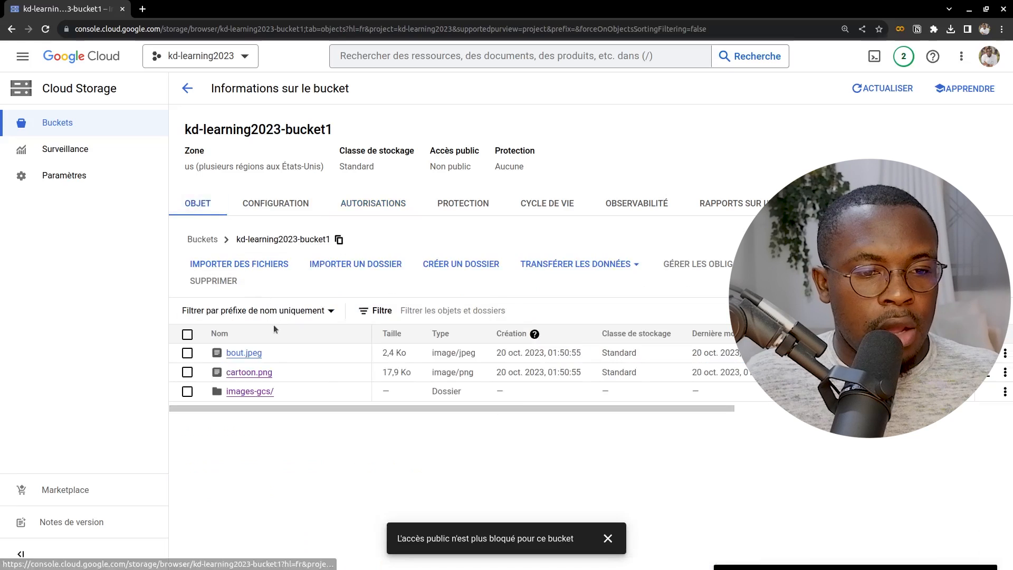
left_click(244, 351)
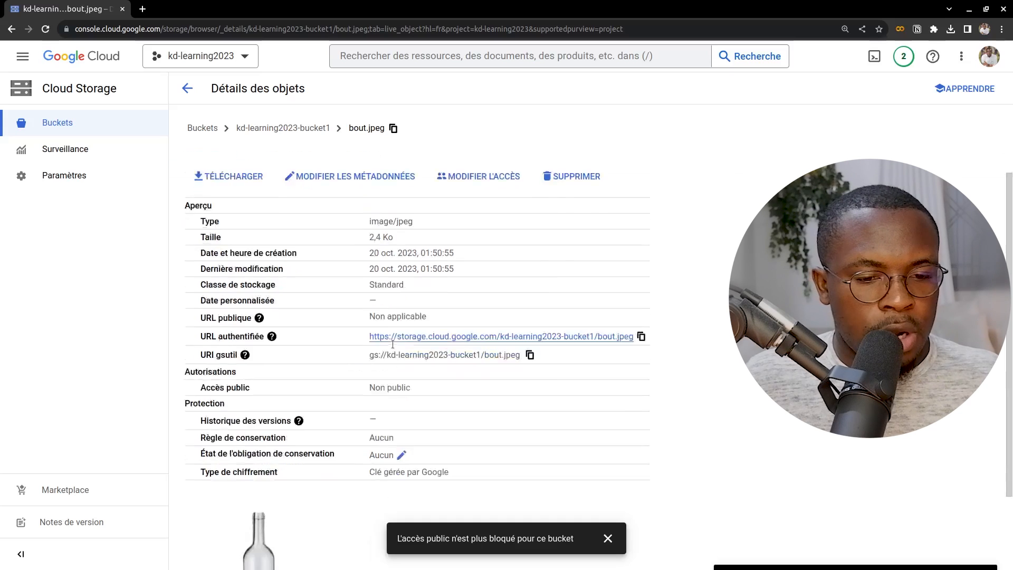
scroll(394, 344, "down", 2)
scroll(359, 369, "up", 2)
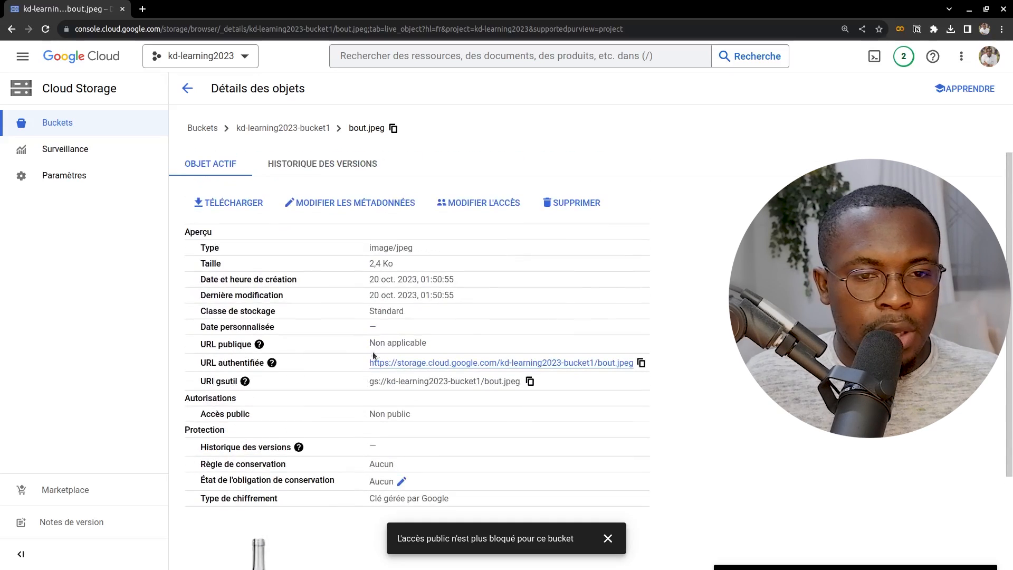
left_click(498, 210)
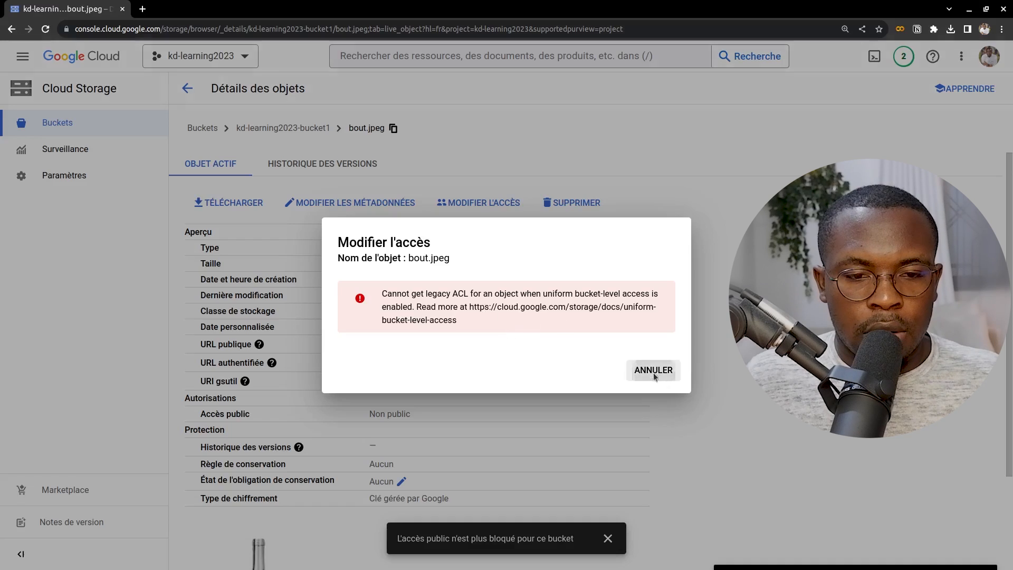
left_click(653, 371)
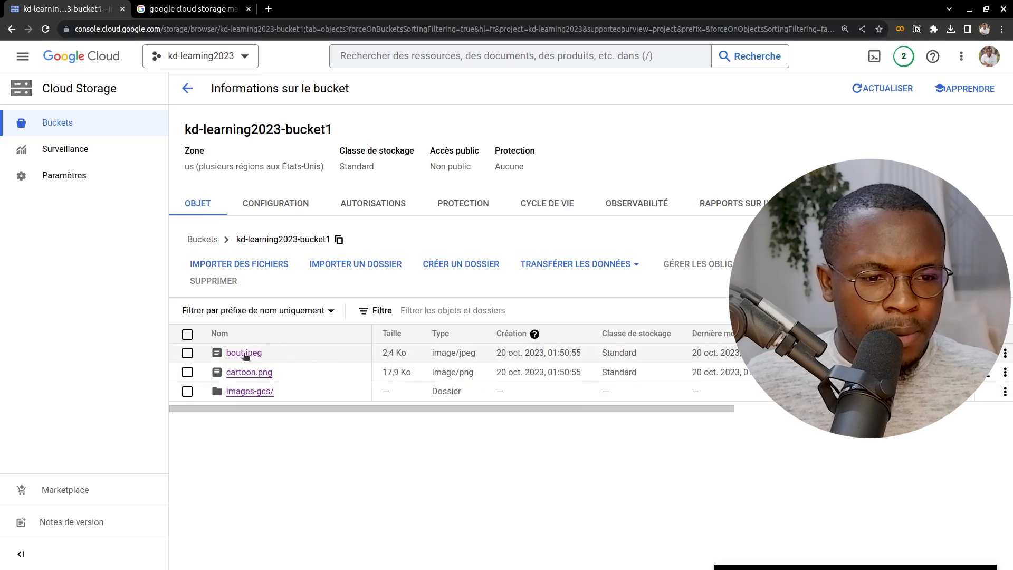
Change the bucket's access control from its configuration settings to Ultraprécis and save it.
left_click(270, 203)
scroll(357, 307, "down", 1)
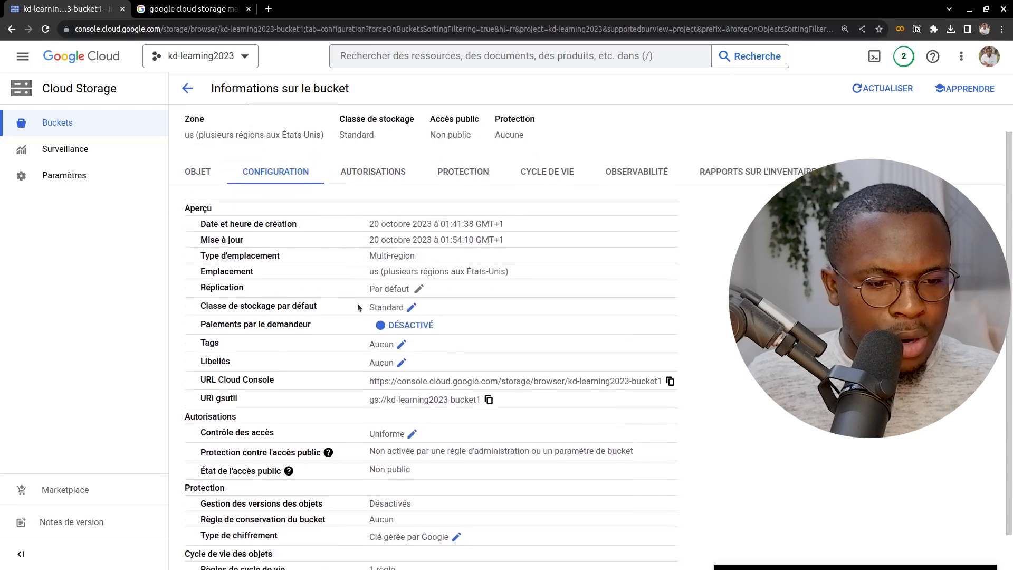
scroll(357, 307, "down", 2)
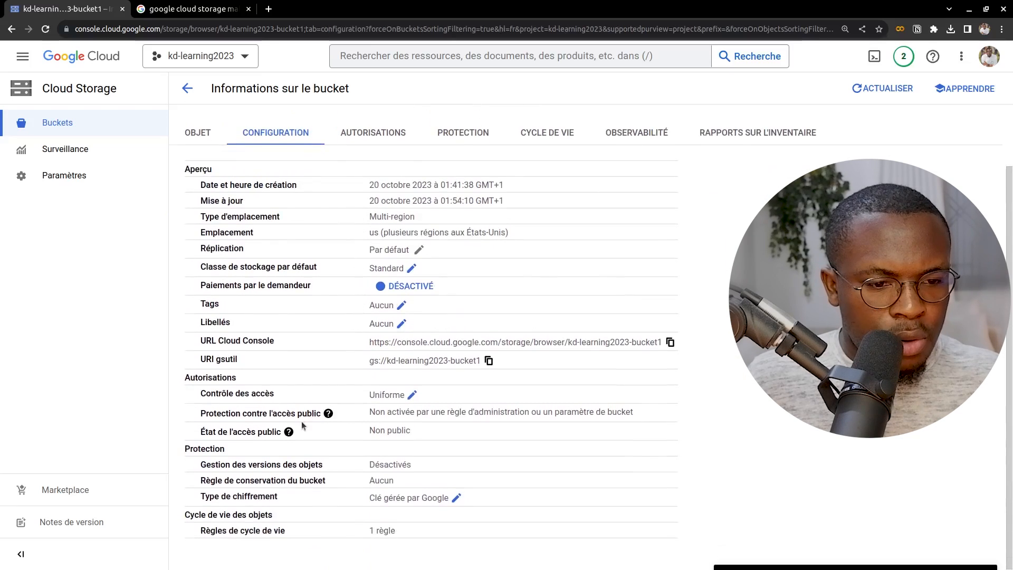
left_click(411, 395)
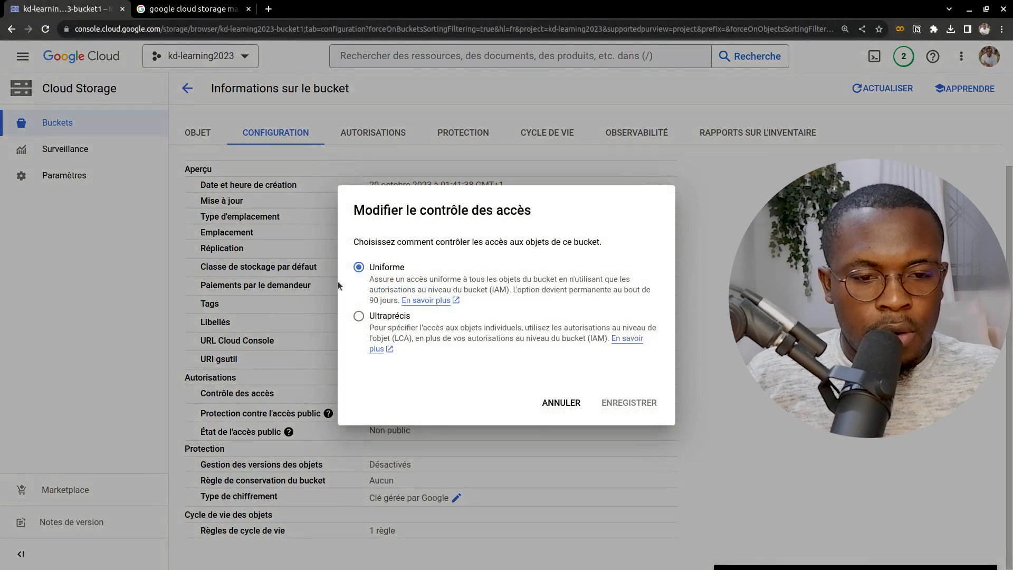
left_click(360, 316)
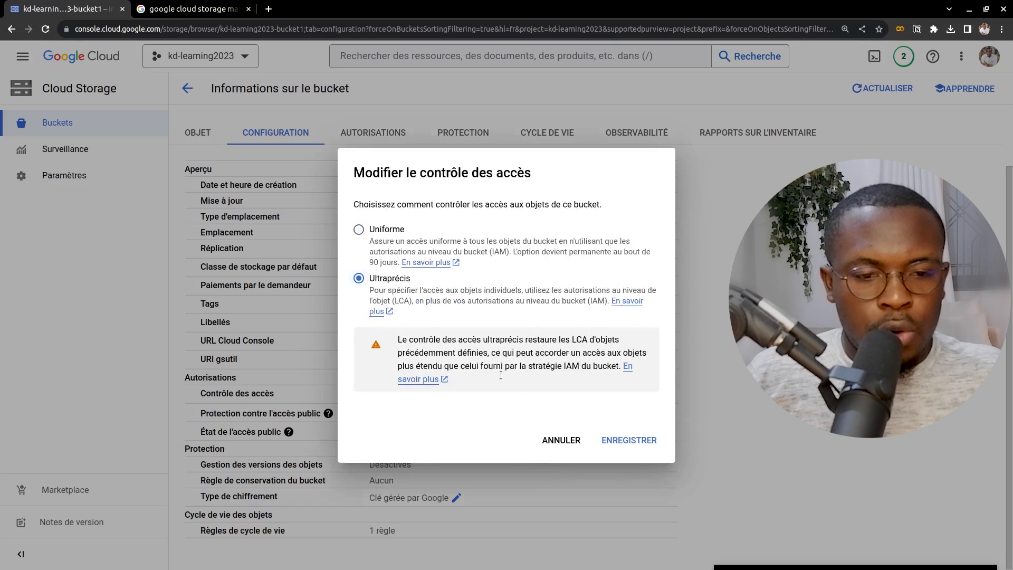
left_click(629, 441)
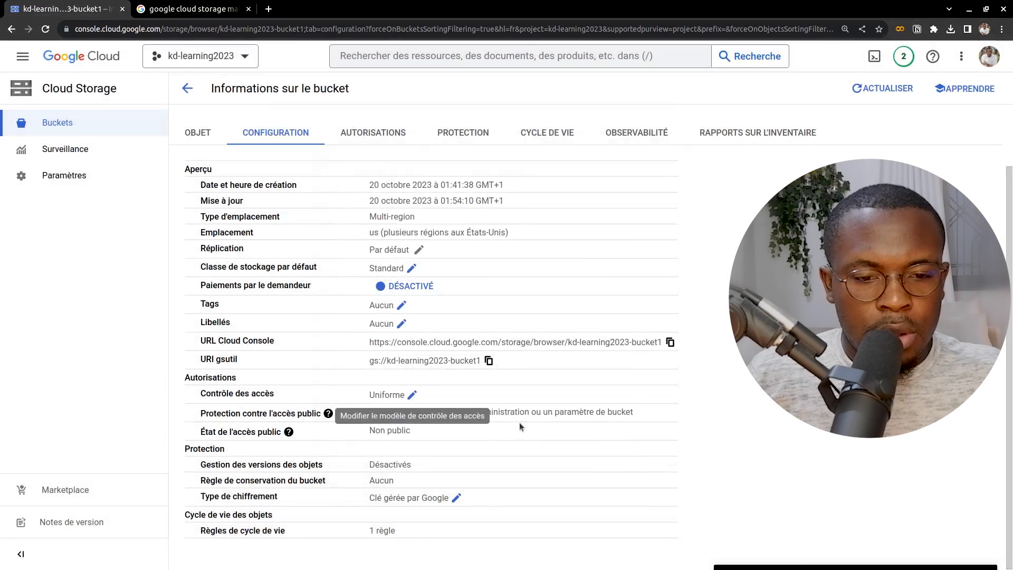
Review the bucket's public access and access control permissions.
left_click(197, 132)
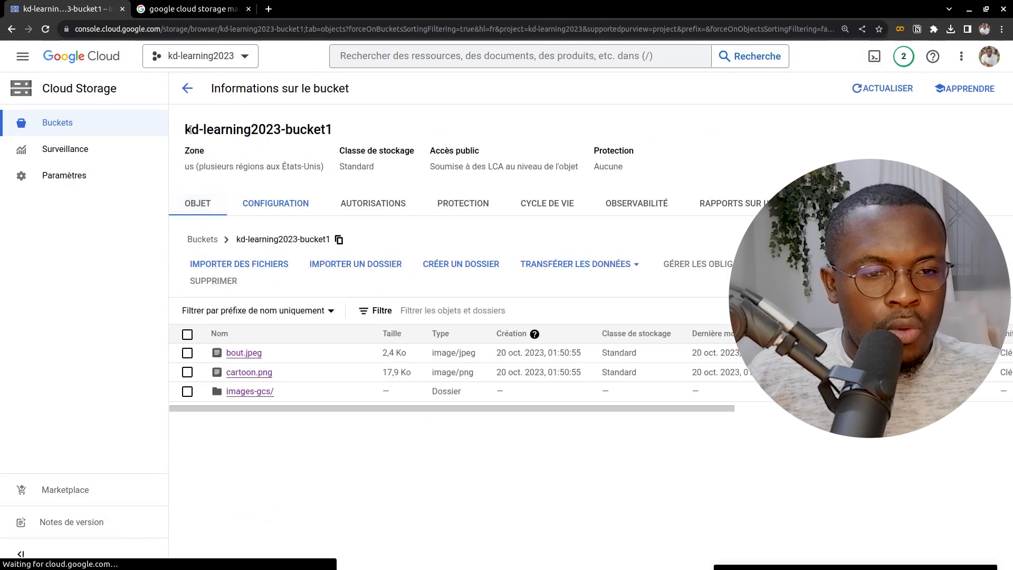
left_click(187, 353)
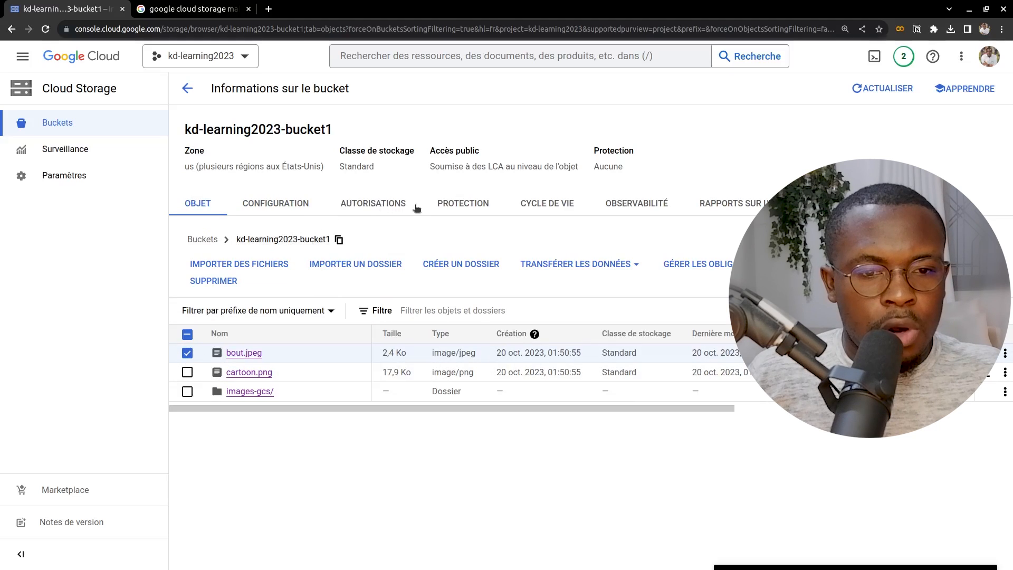
left_click(389, 204)
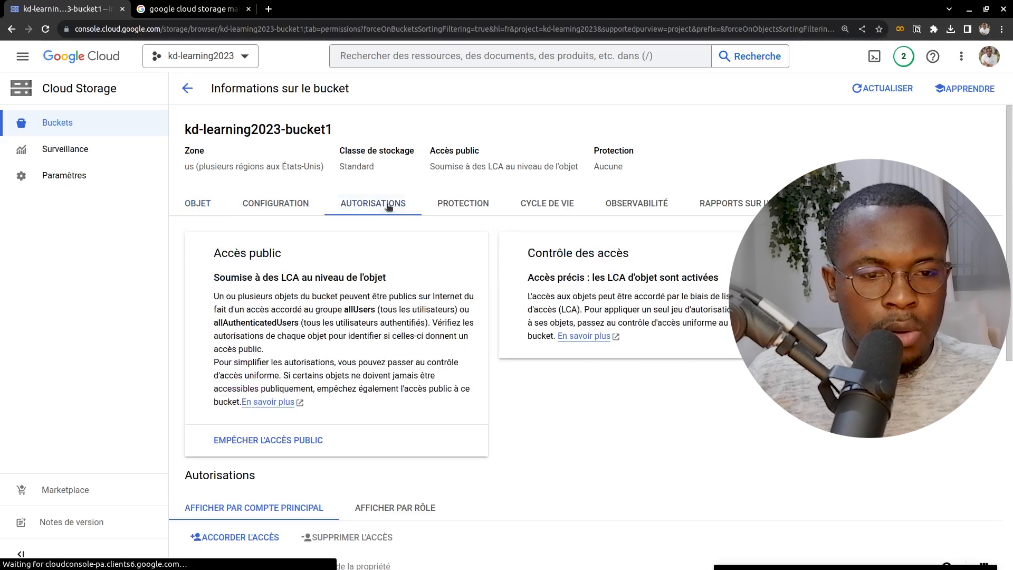
scroll(395, 311, "down", 3)
scroll(394, 308, "up", 2)
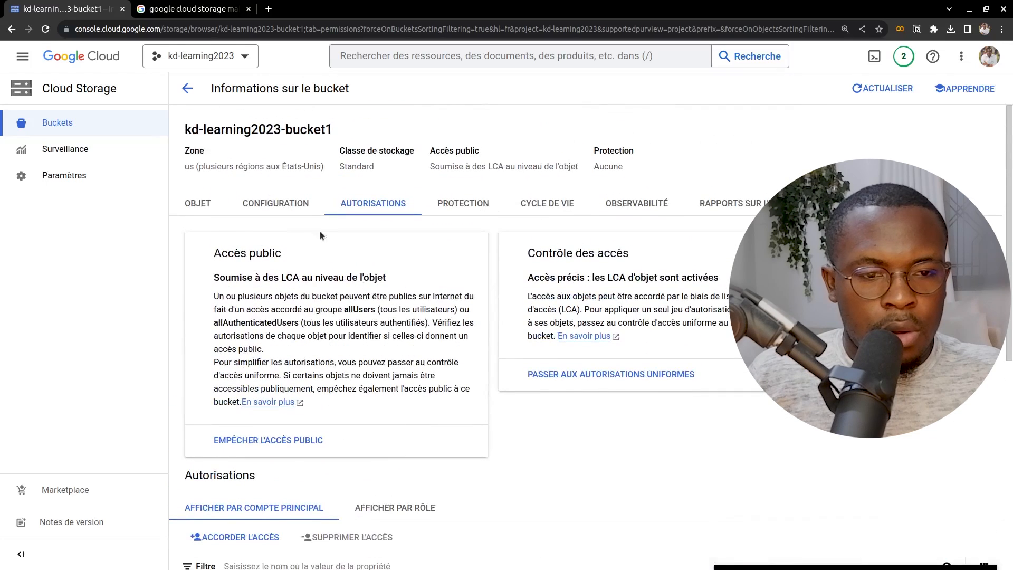
Add an access entry to bout.jpeg with entity Public, name allUsers and access Reader, and save it.
left_click(196, 205)
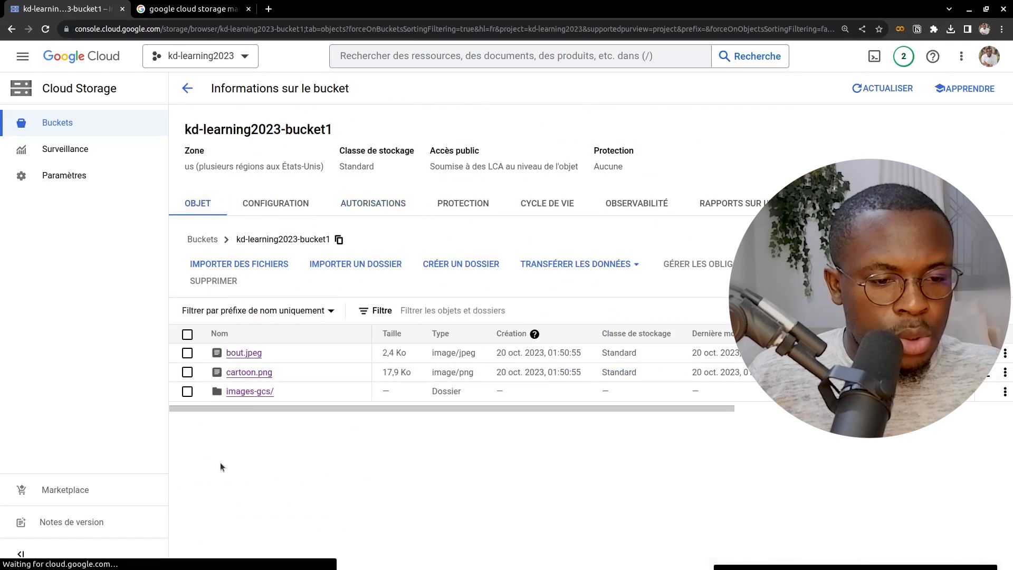
left_click(245, 353)
mouse_move(257, 348)
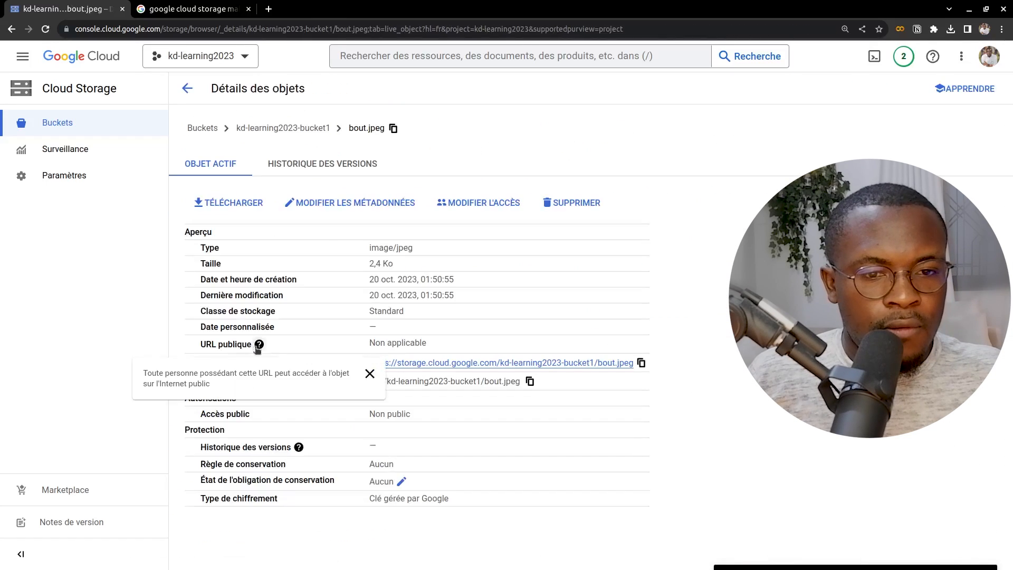
left_click(472, 205)
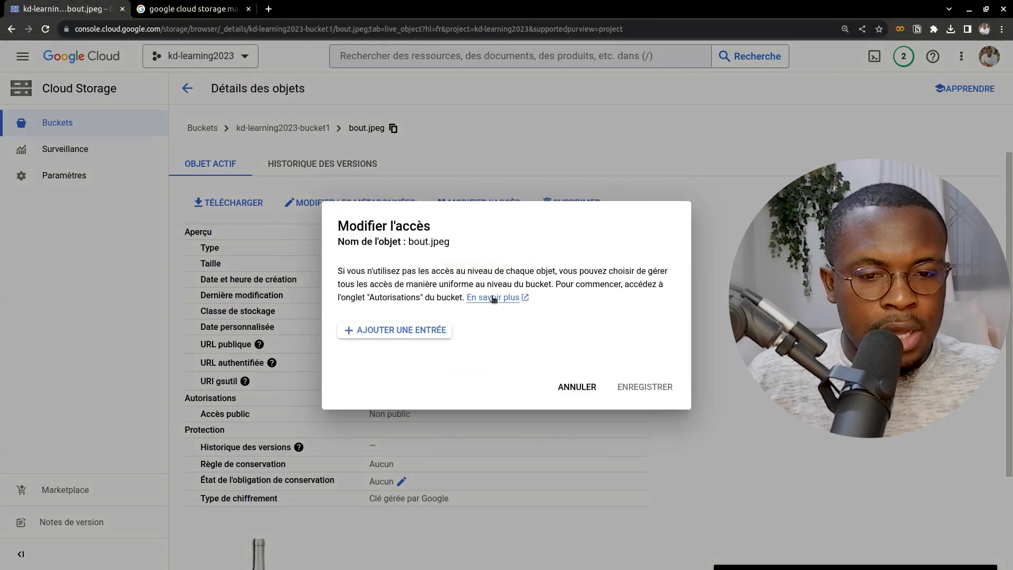
left_click(415, 332)
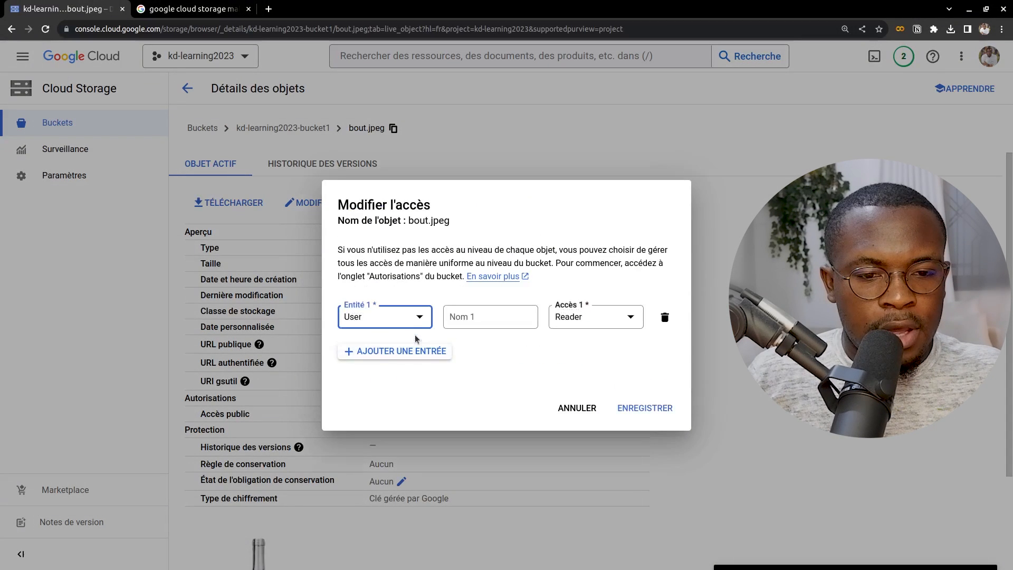
left_click(414, 317)
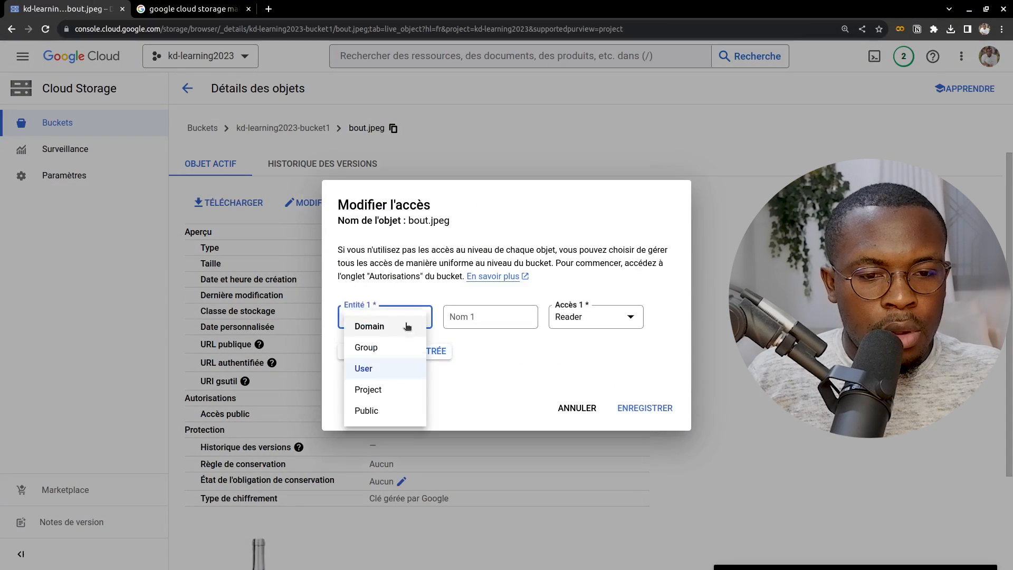
left_click(371, 411)
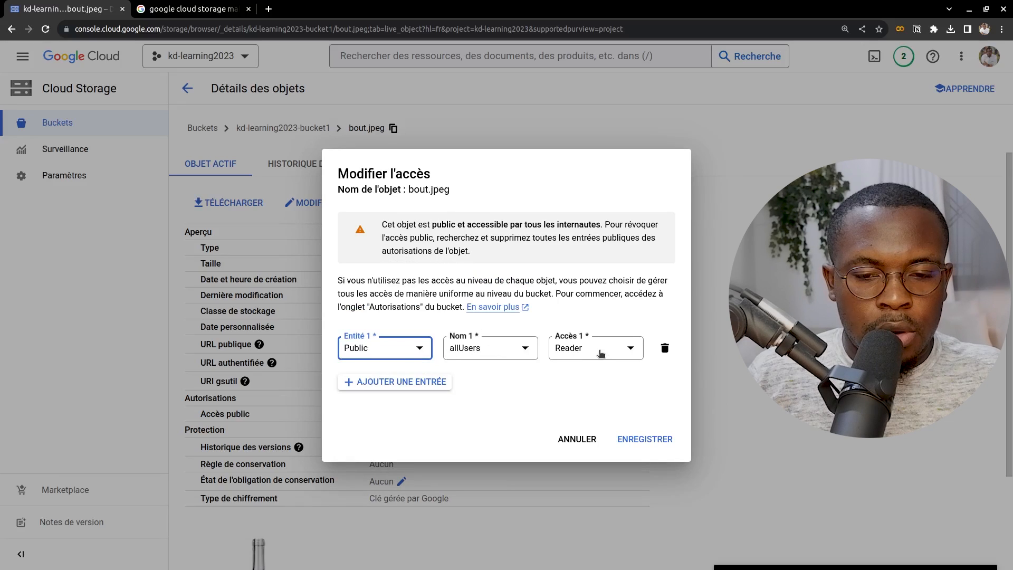
left_click(659, 440)
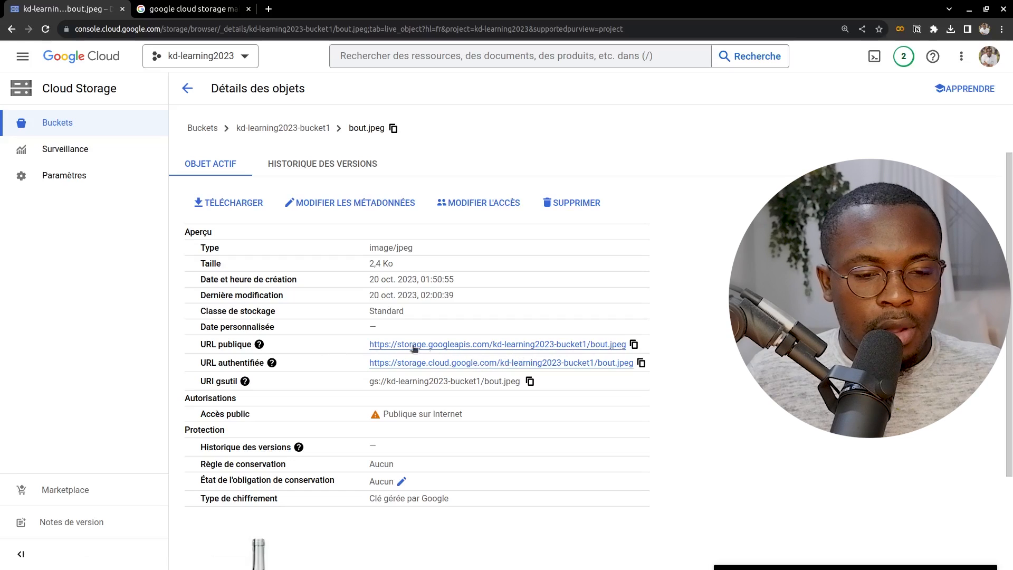
Copy the public URL of bout.jpeg and open it in a new browser tab.
left_click(633, 344)
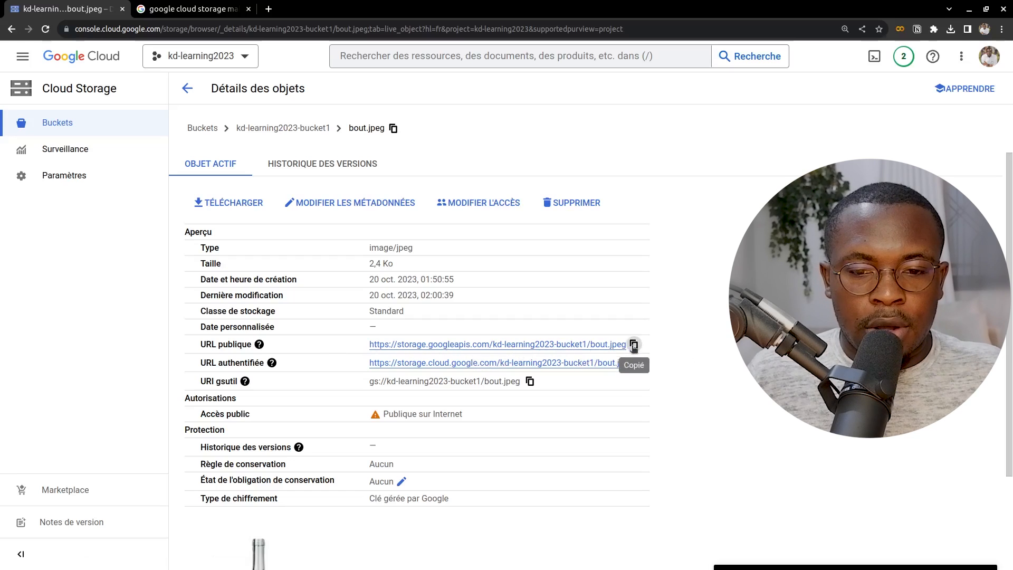
left_click(249, 9)
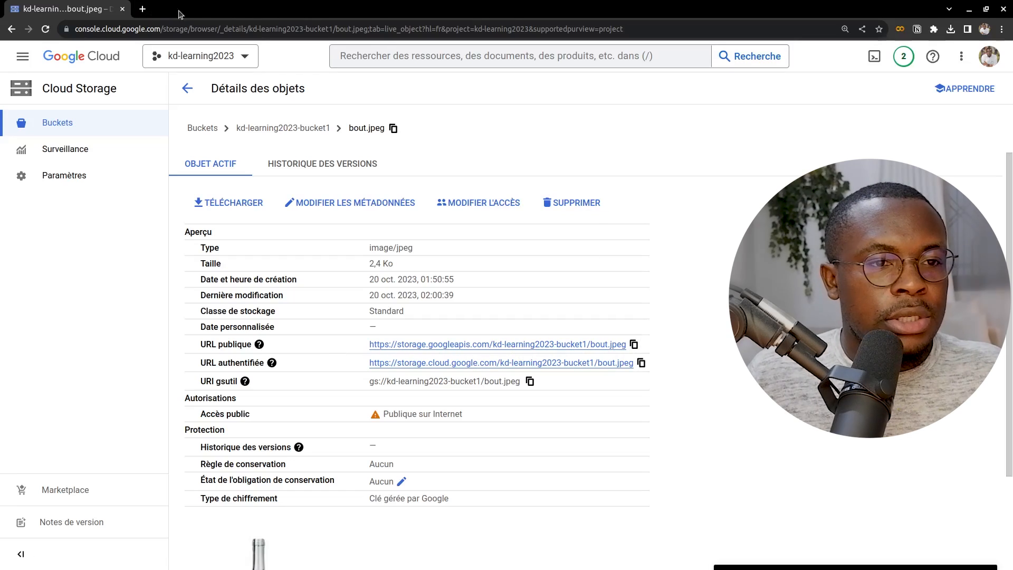
left_click(143, 8)
key("ctrl+v")
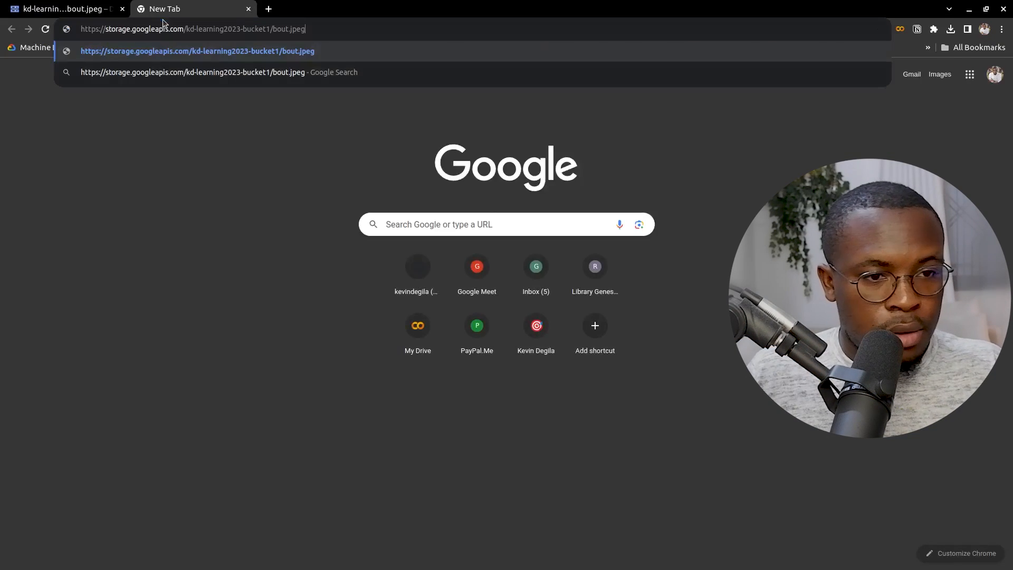
key("Return")
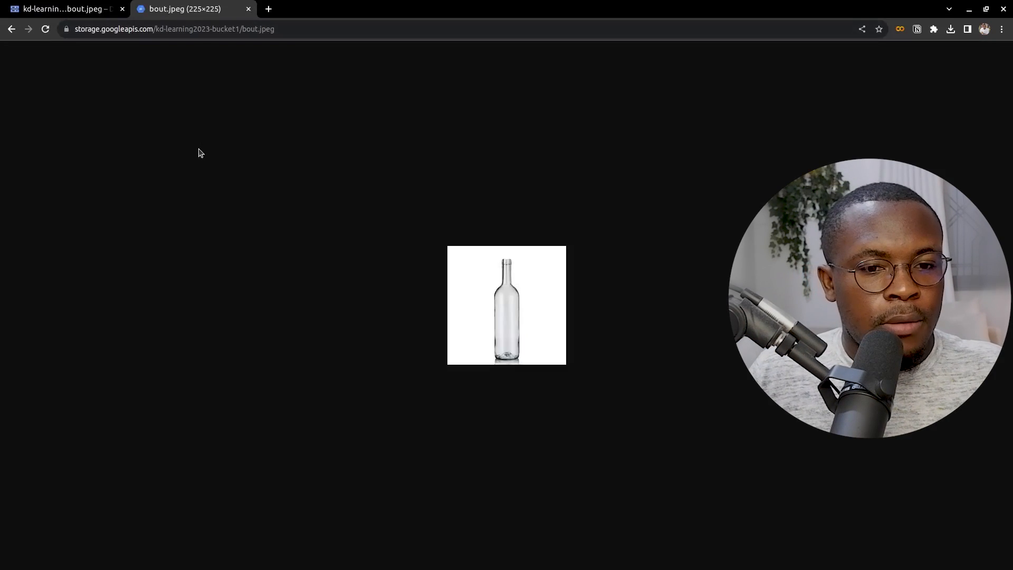
Return to the bucket's object list and delete bout.jpeg, cartoon.png and the images-gcs folder, confirming with DELETE.
left_click(59, 9)
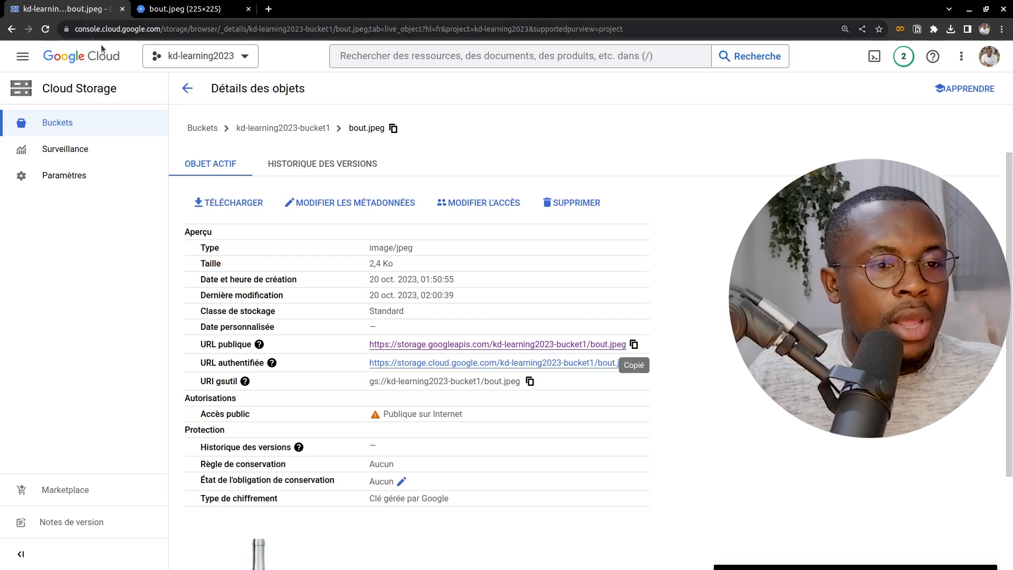
left_click(186, 94)
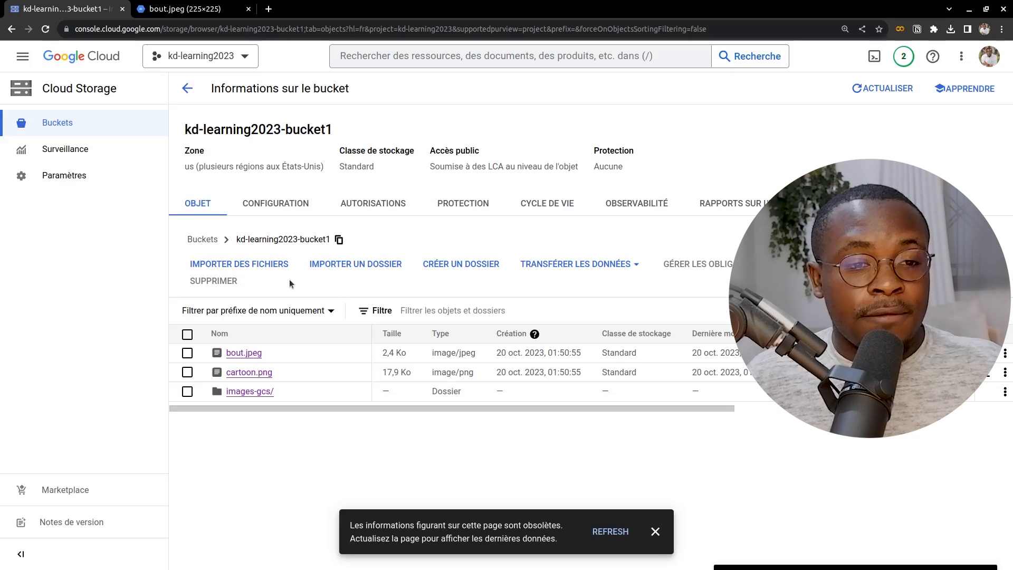
left_click(259, 242)
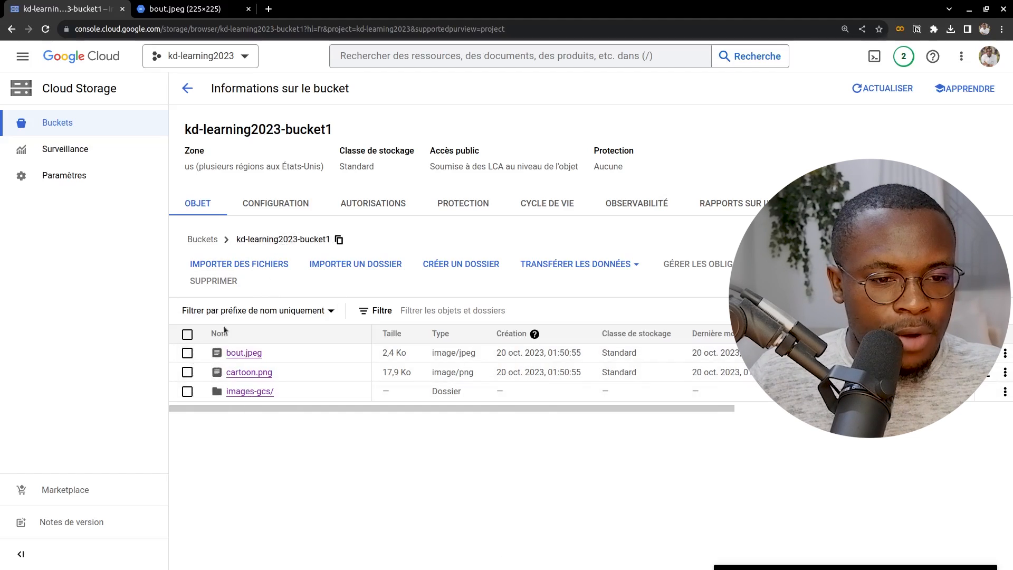
left_click(187, 353)
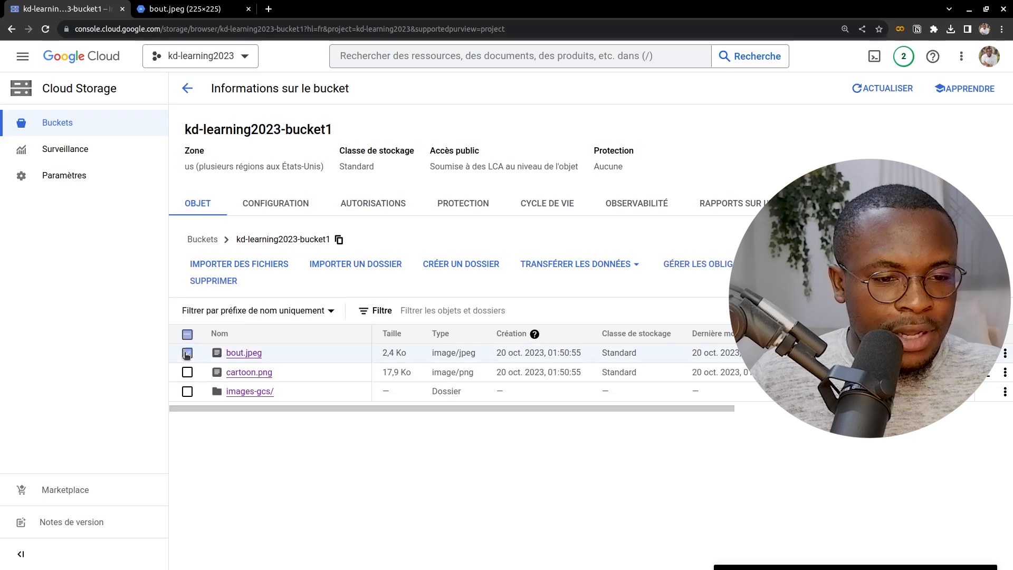
left_click(188, 372)
left_click(188, 392)
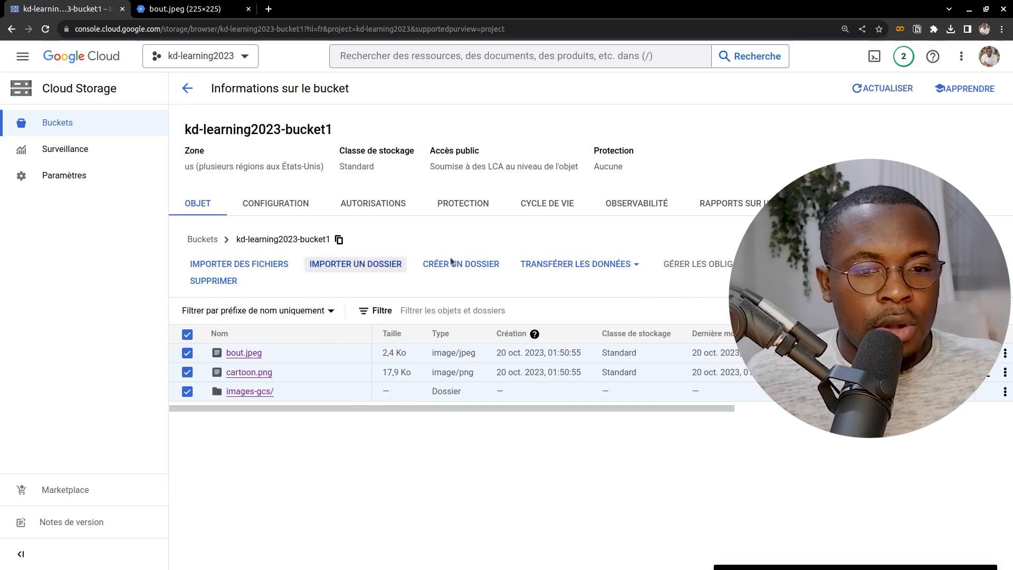
left_click(234, 283)
left_click(527, 369)
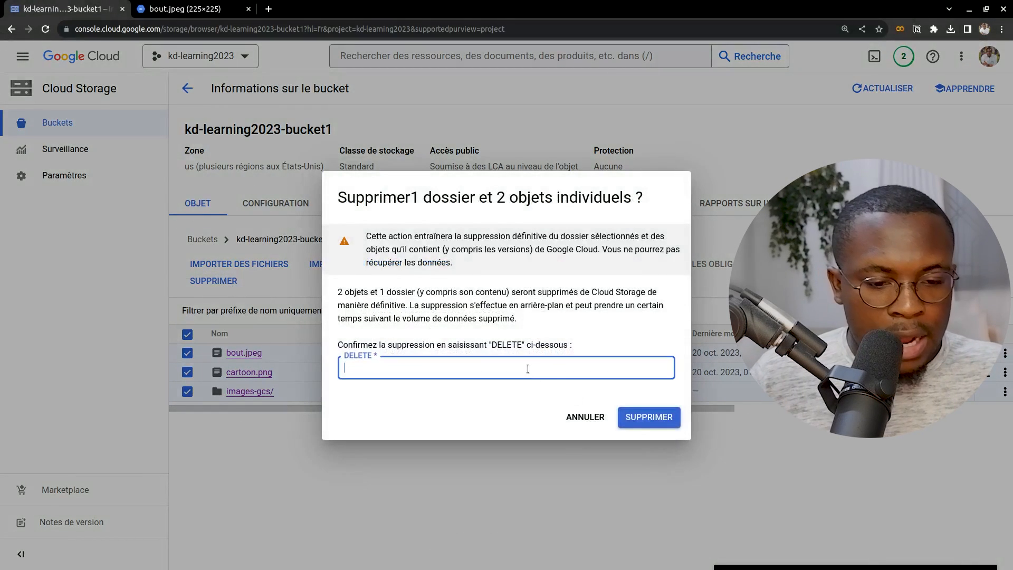
type("DELETE")
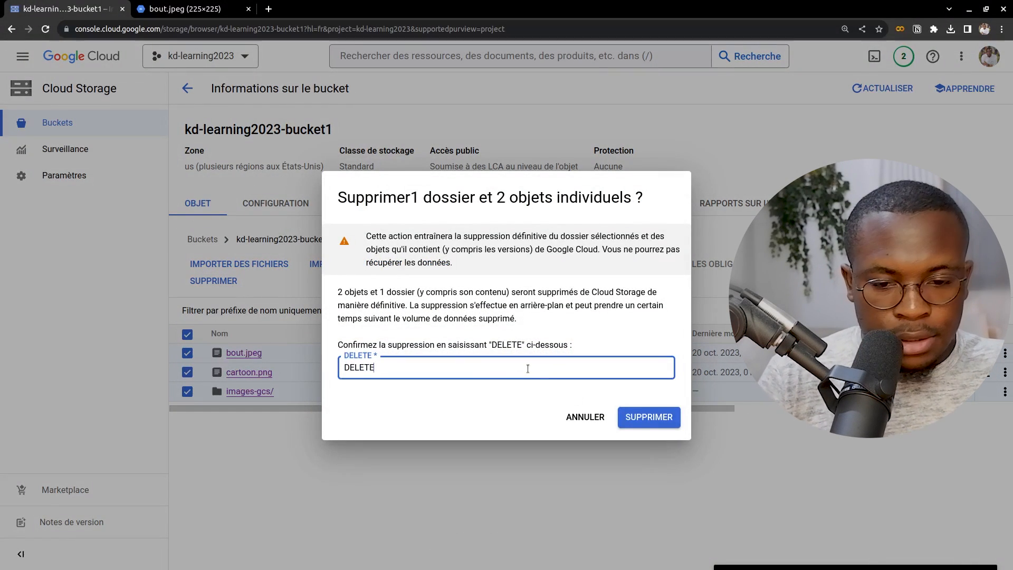
left_click(664, 418)
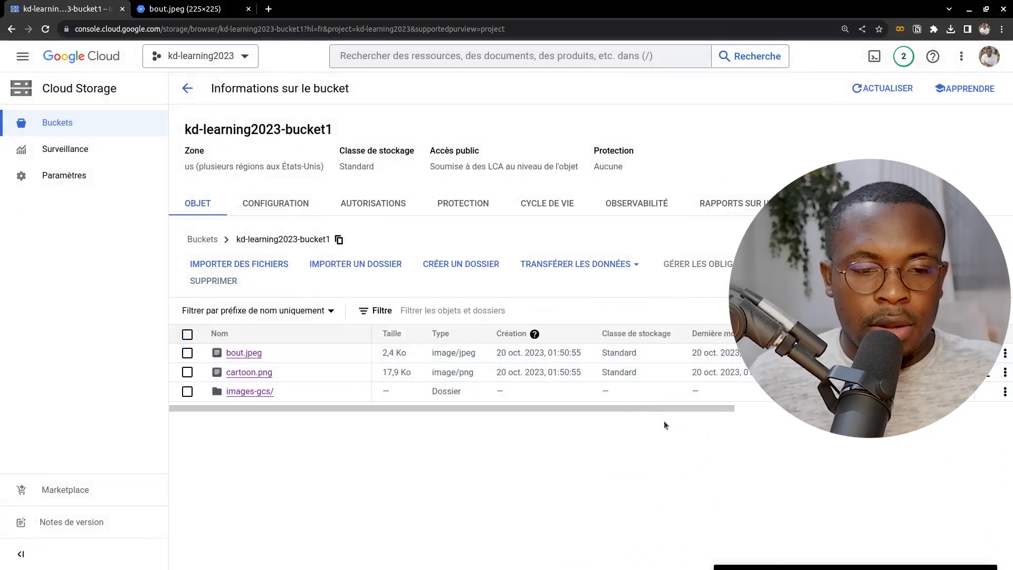
Examine the source types offered for a data transfer job into the bucket, leaving without creating the job.
left_click(606, 264)
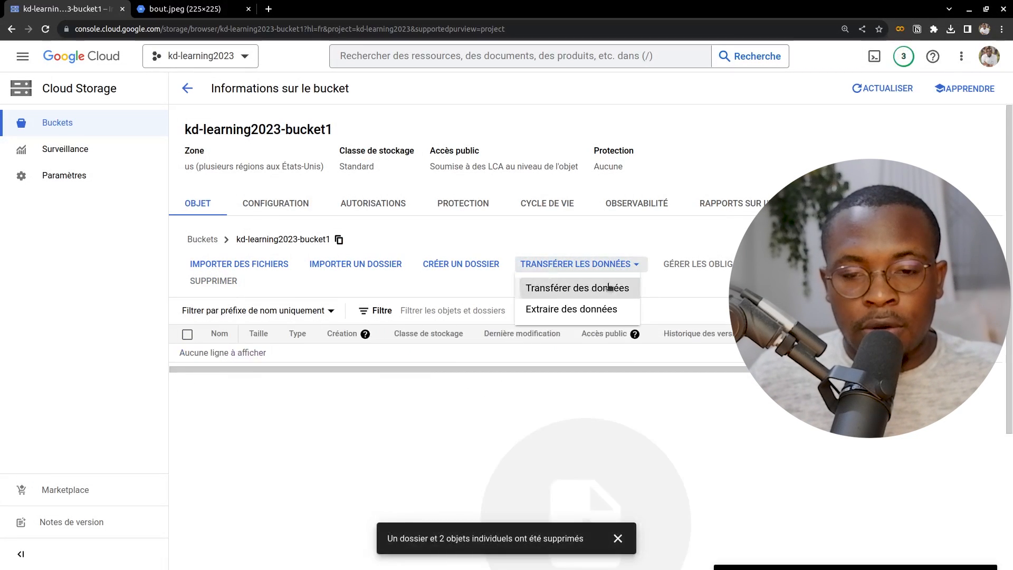
left_click(609, 287)
left_click(723, 167)
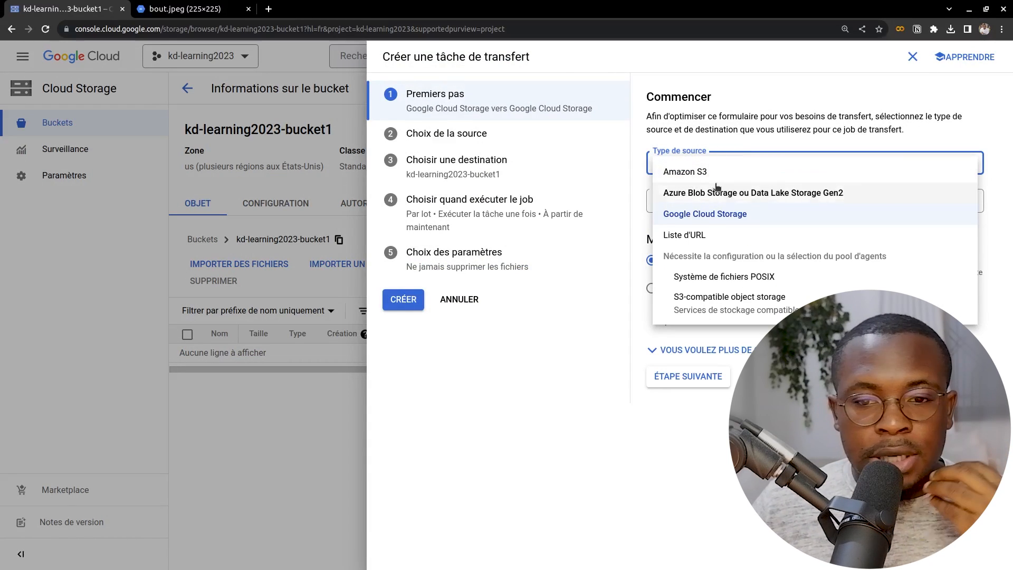
left_click(735, 143)
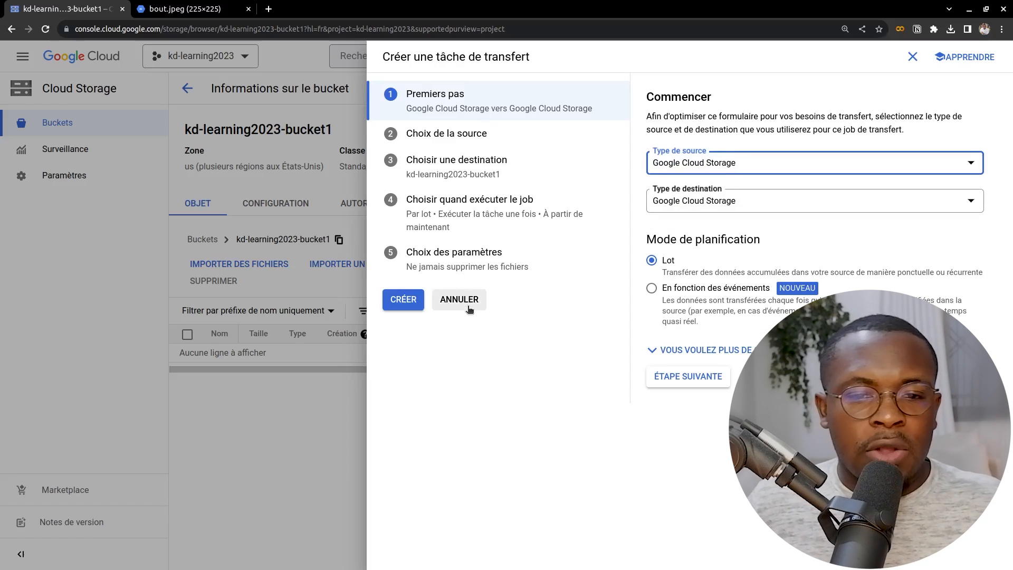
left_click(467, 300)
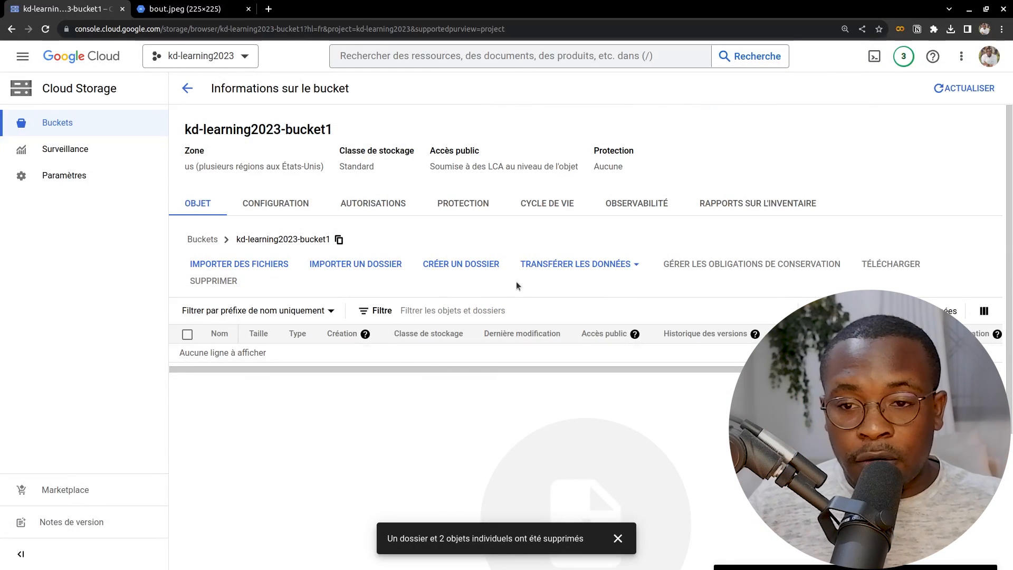
Activate Cloud Shell for the kd-learning2023 project.
left_click(874, 58)
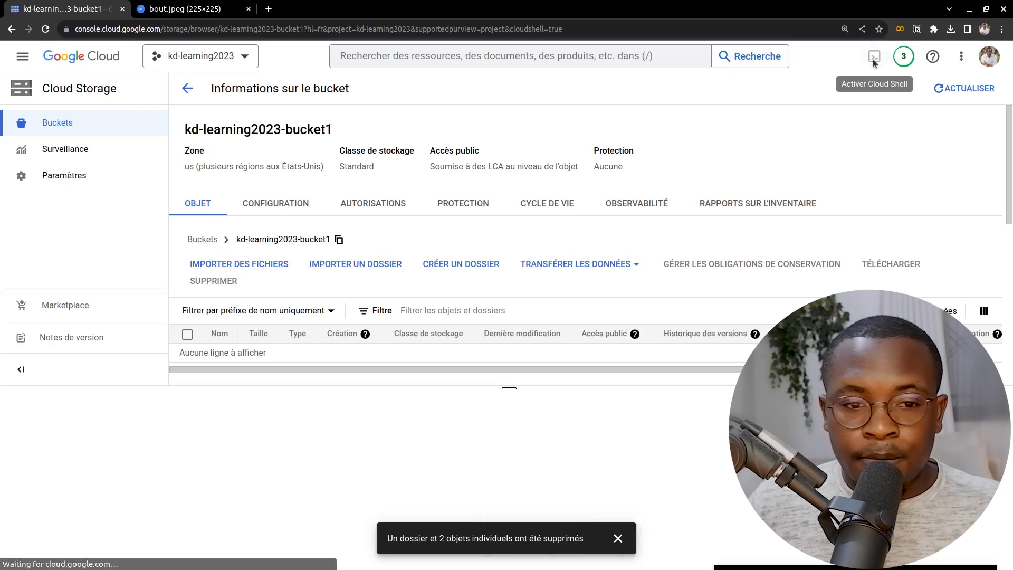